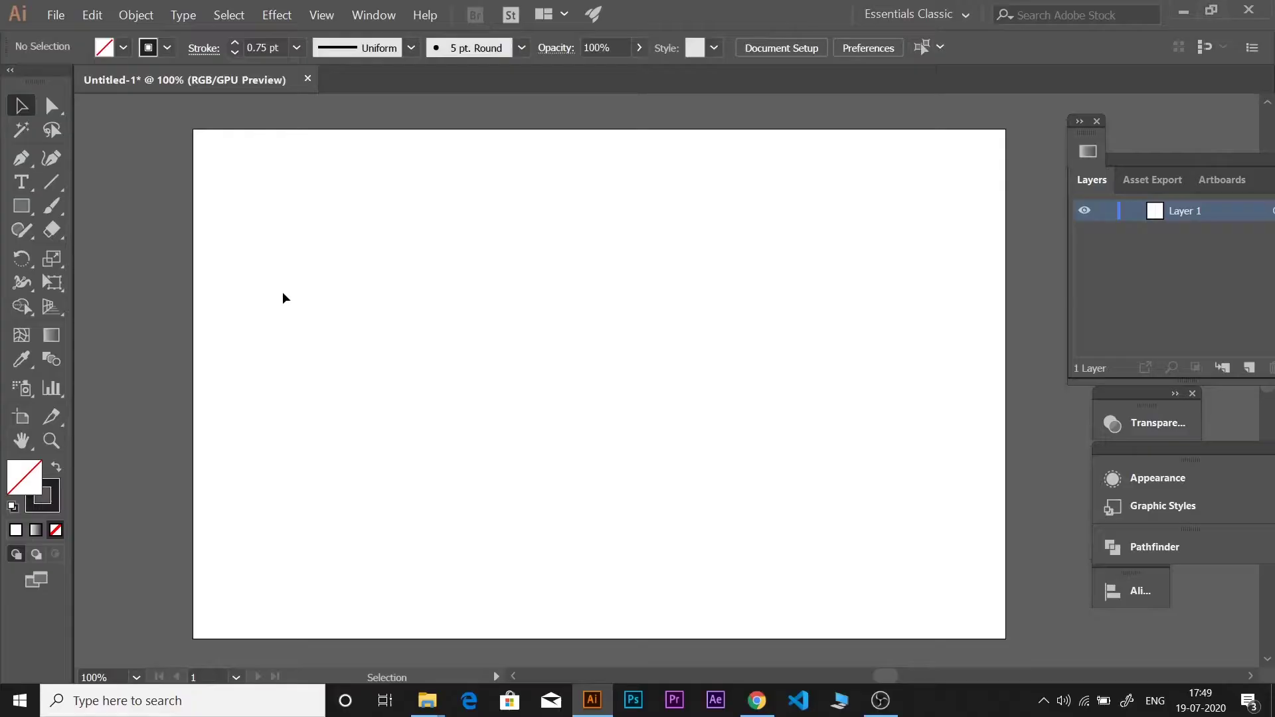
- Draw the four-cornered cone outline off the vertical line and fill it orange
right_click(447, 325)
left_click(499, 420)
key("p")
left_click(558, 311)
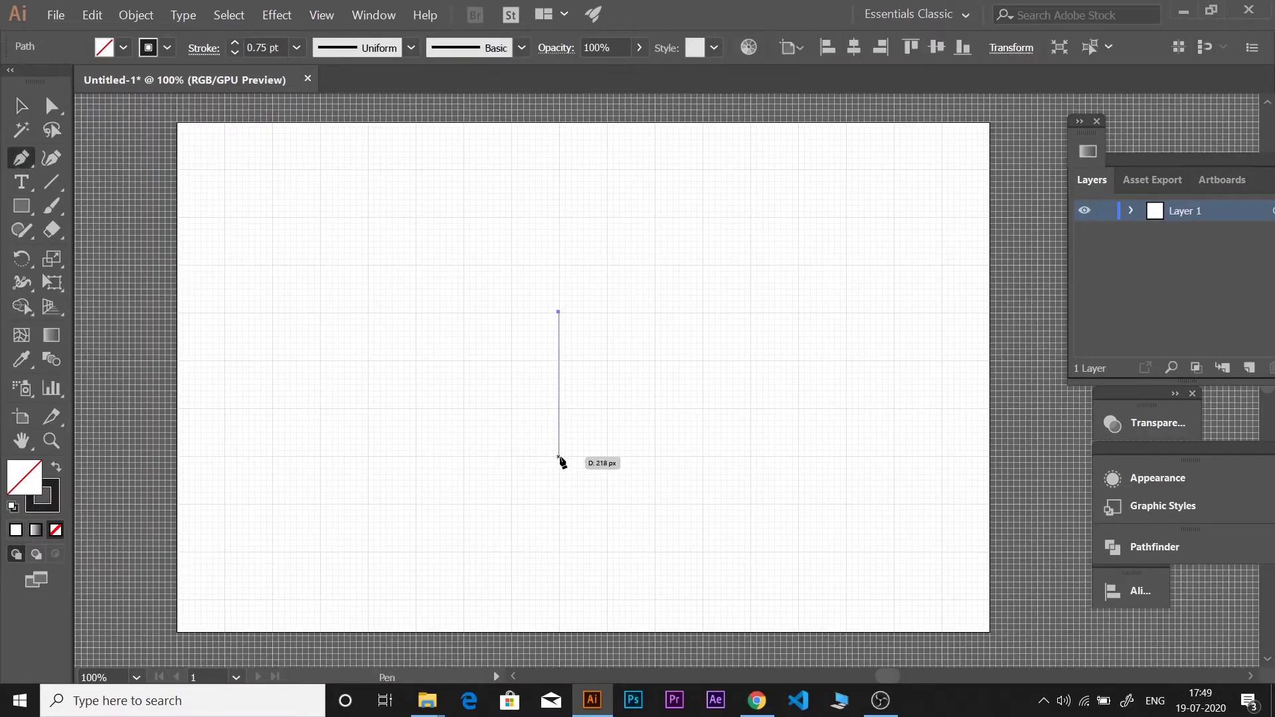
left_click(558, 456)
left_click(703, 433)
left_click(704, 339)
left_click(558, 311)
double_click(24, 477)
left_click(1255, 256)
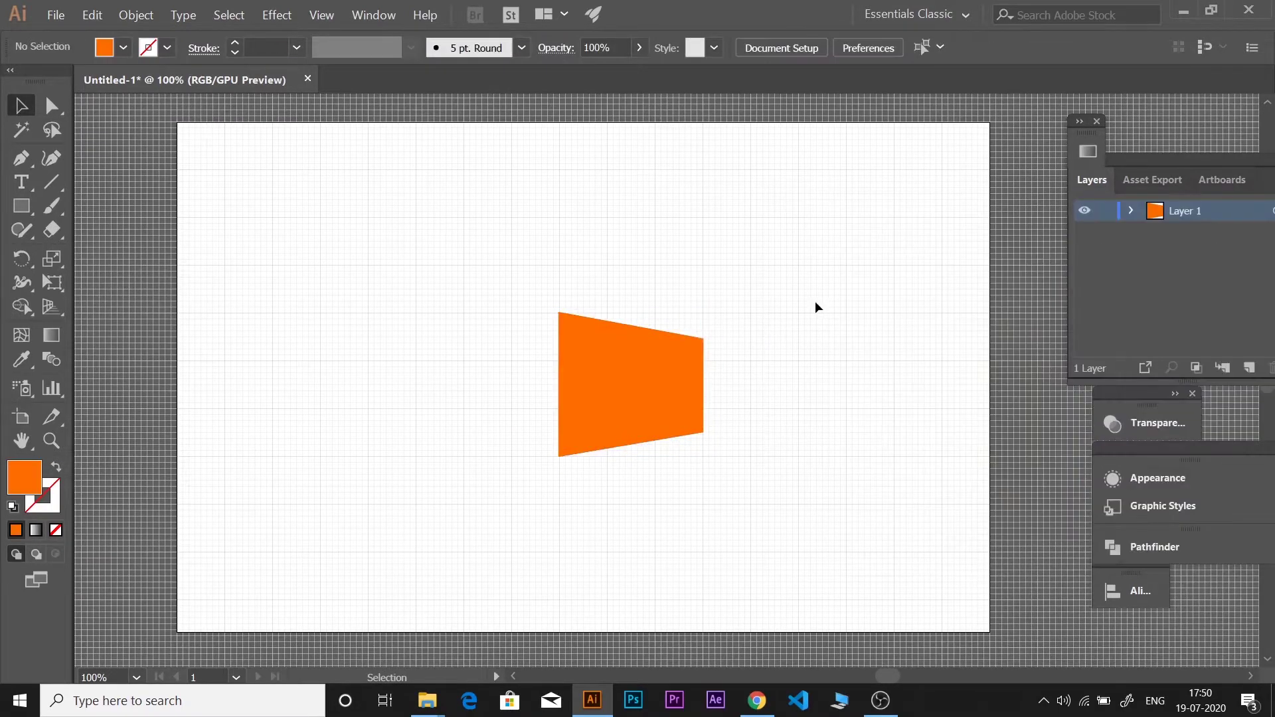
key("v")
key("ctrl+shift+a")
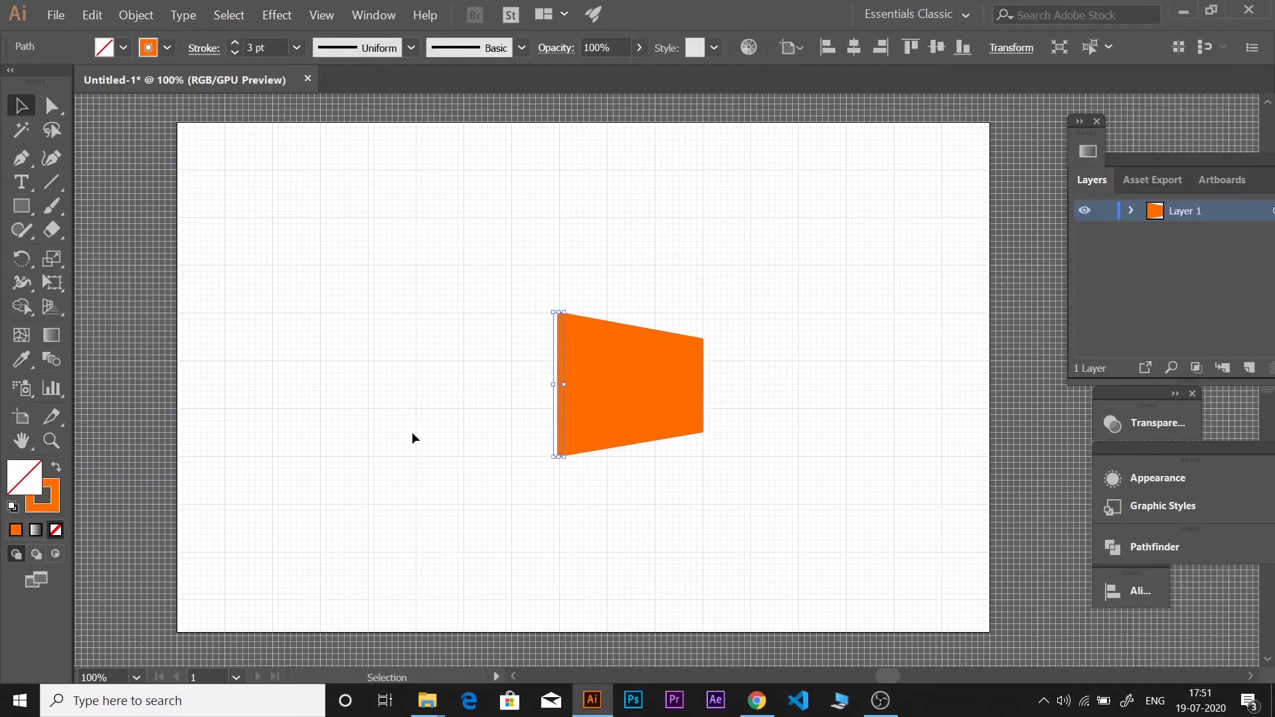
- Bring the cone's thick left edge line in front of the cone
right_click(560, 346)
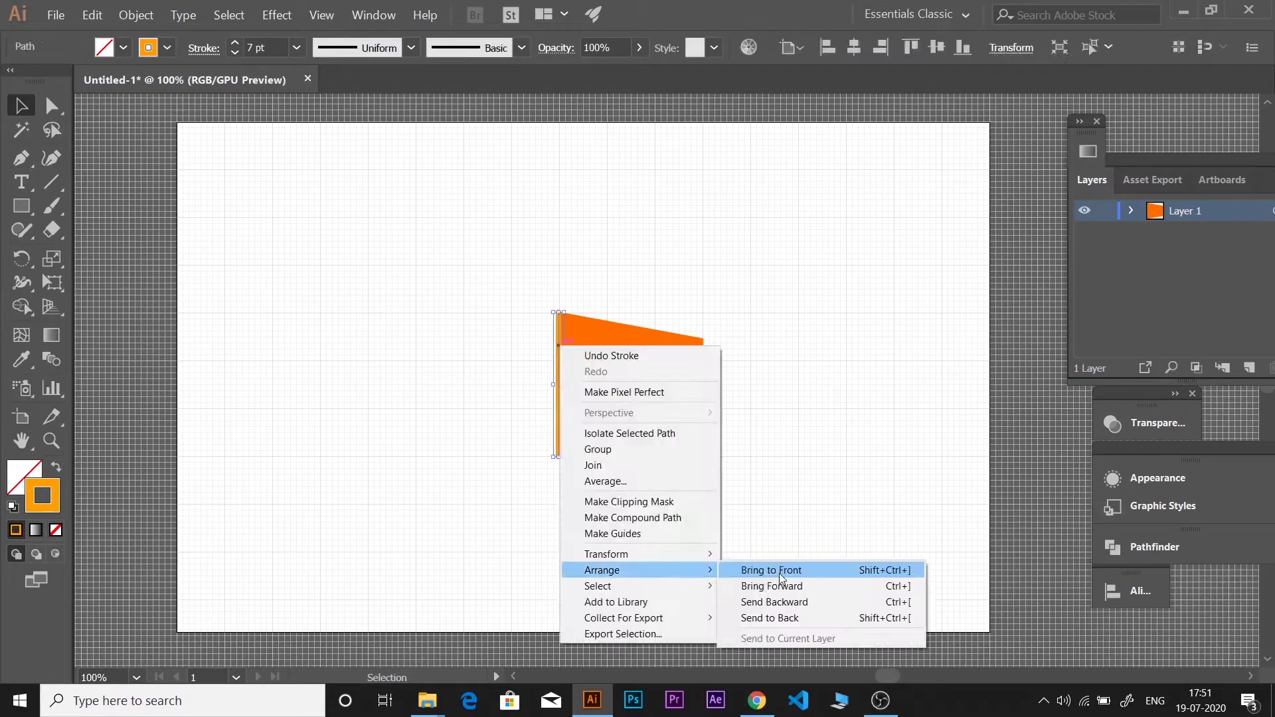
left_click(781, 575)
key("p")
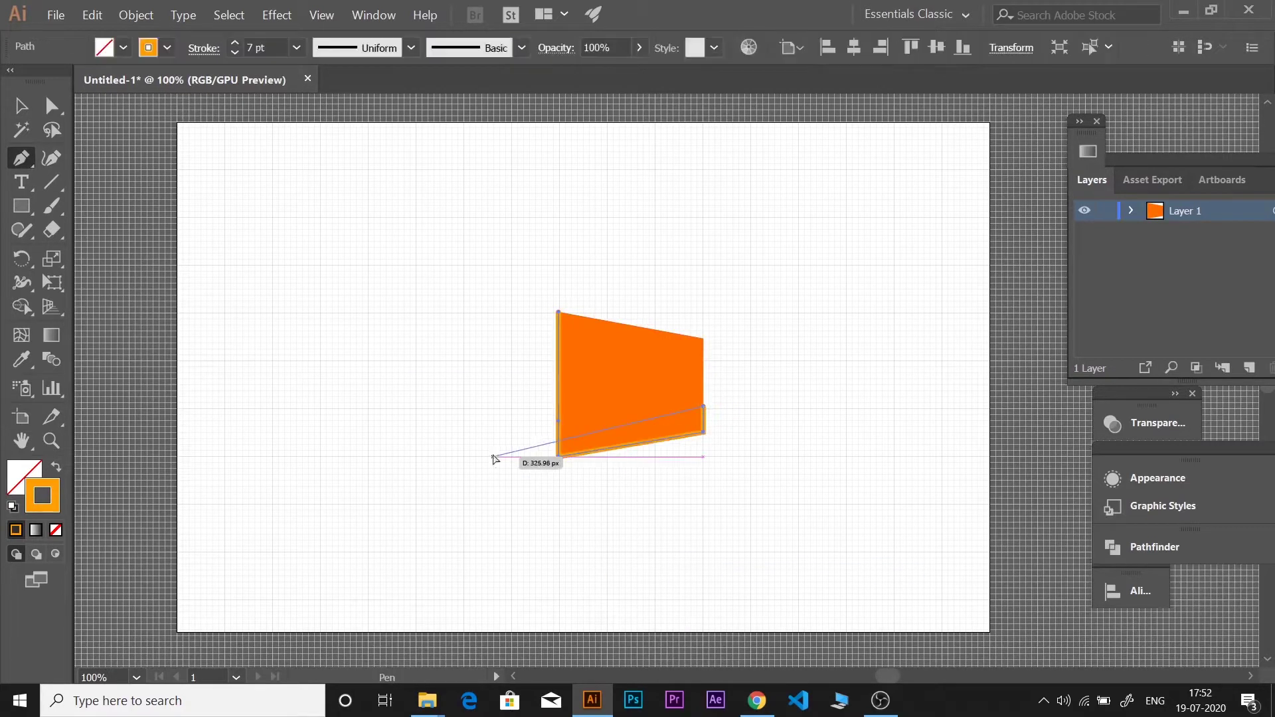
key("v")
- Lay out the band shapes over the cone, adjusting its top-right corner point
left_click(244, 305)
key("p")
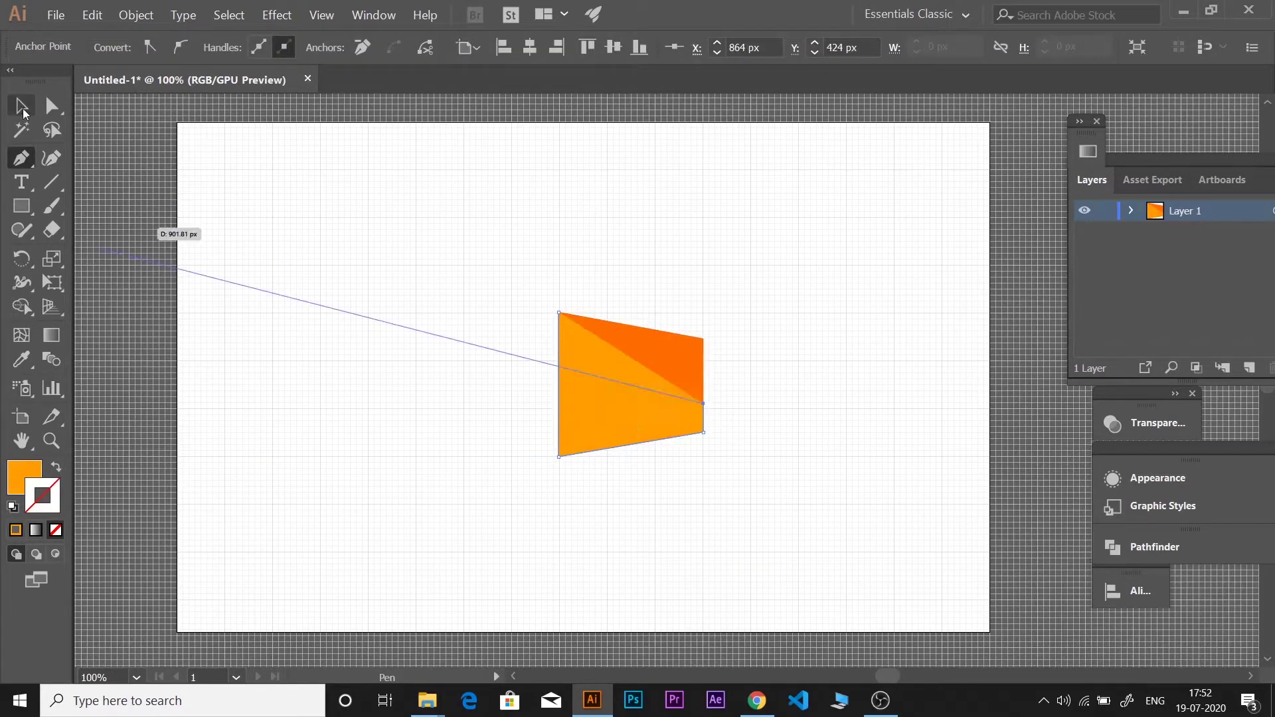
key("ctrl+z")
key("v")
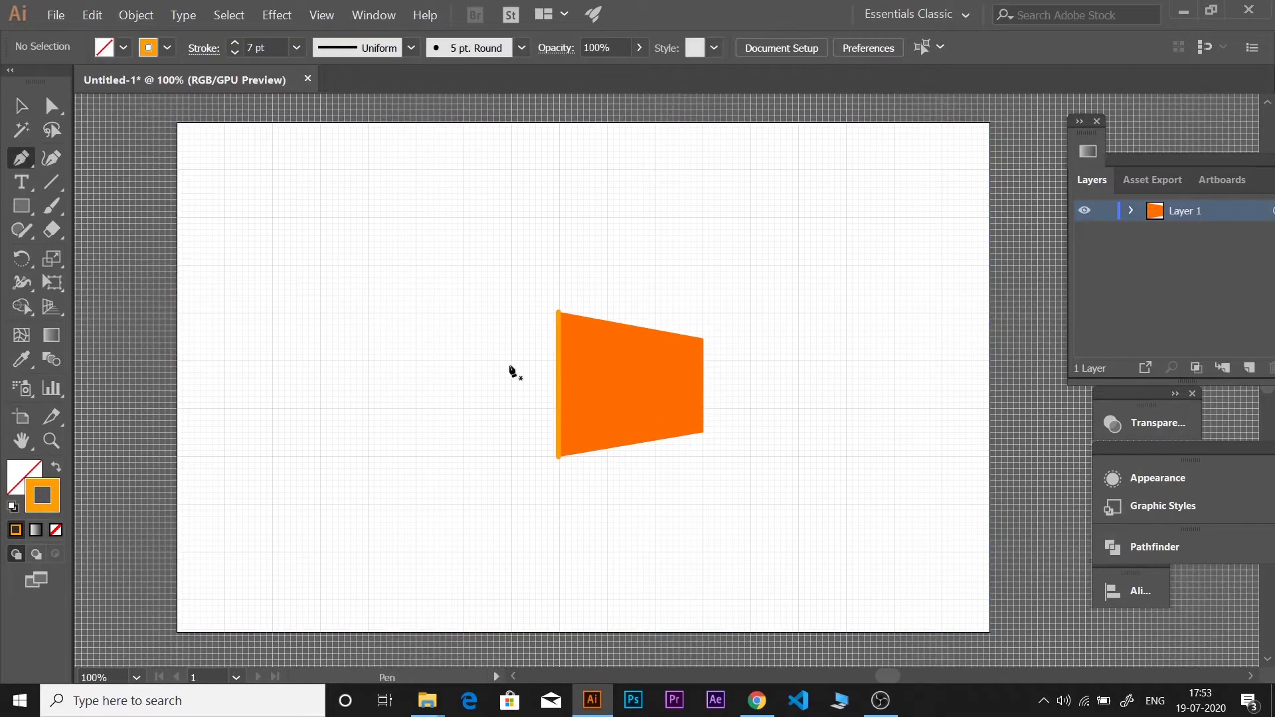
key("ctrl+z")
left_click(504, 421)
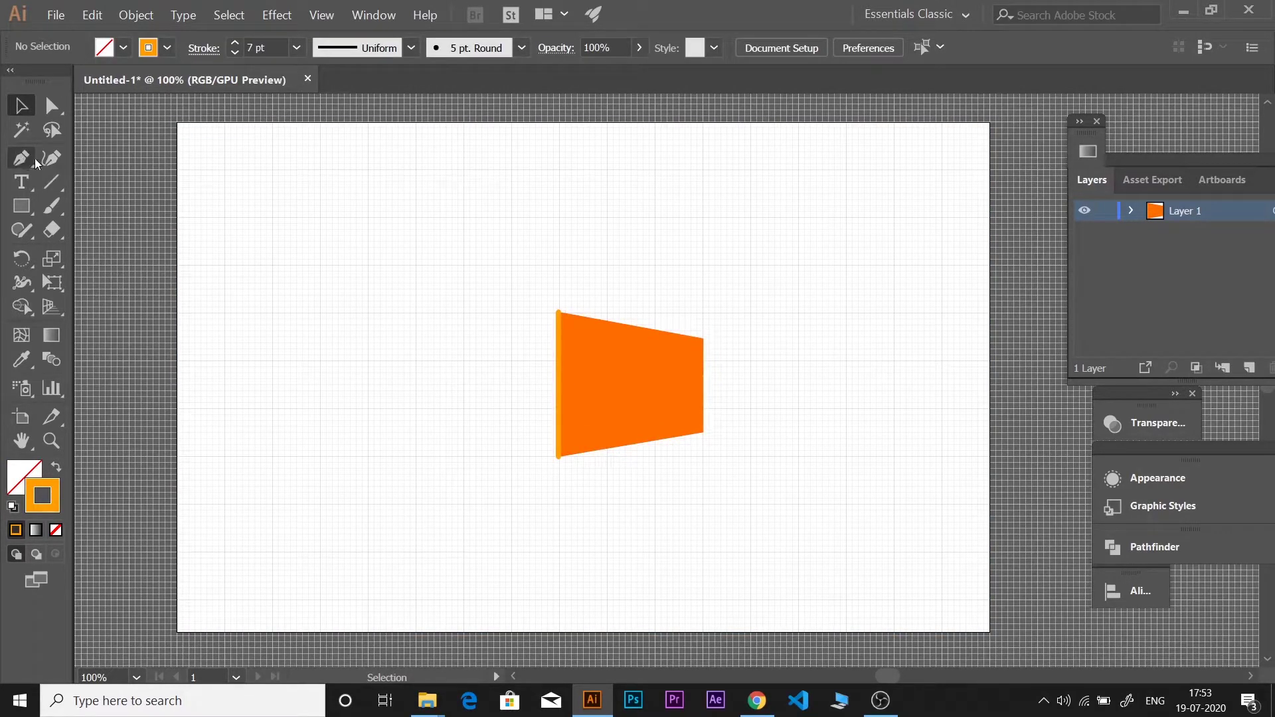
left_click(623, 401)
key("a")
left_click(704, 339)
key("v")
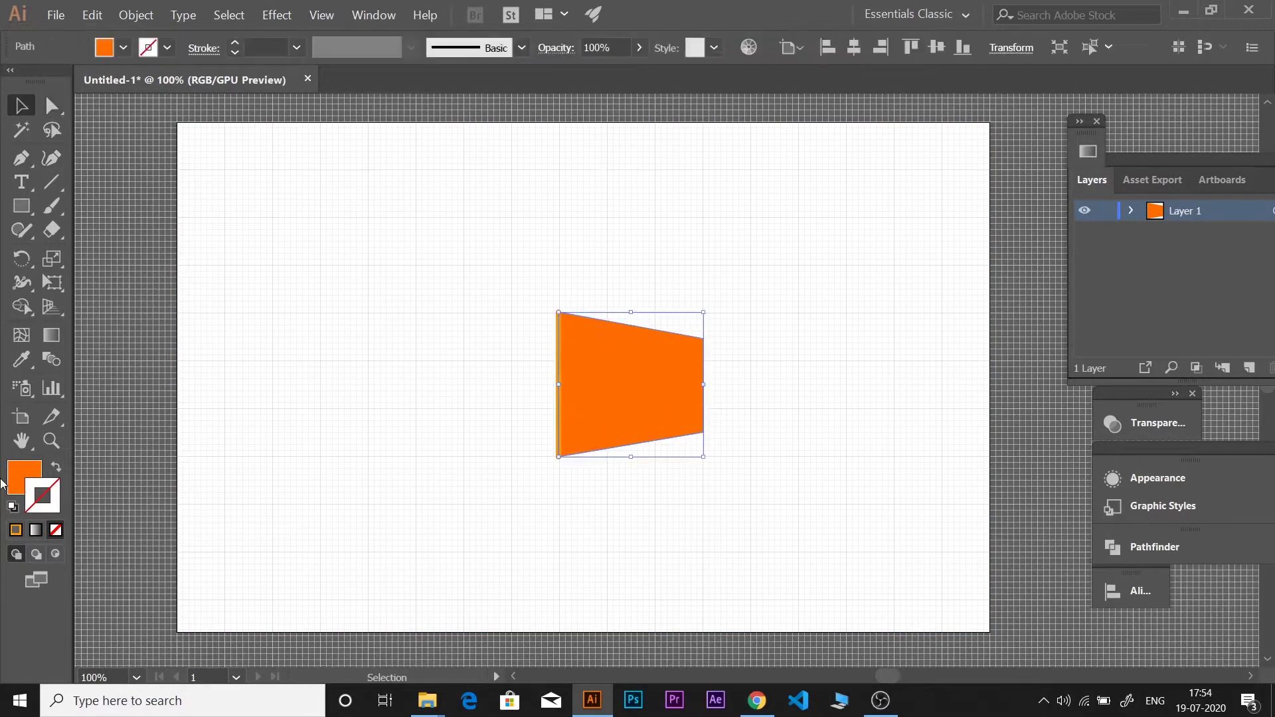
- Recolour the top band a lighter orange and pick the middle band's fill colour
double_click(24, 477)
left_click(1175, 256)
left_click(52, 105)
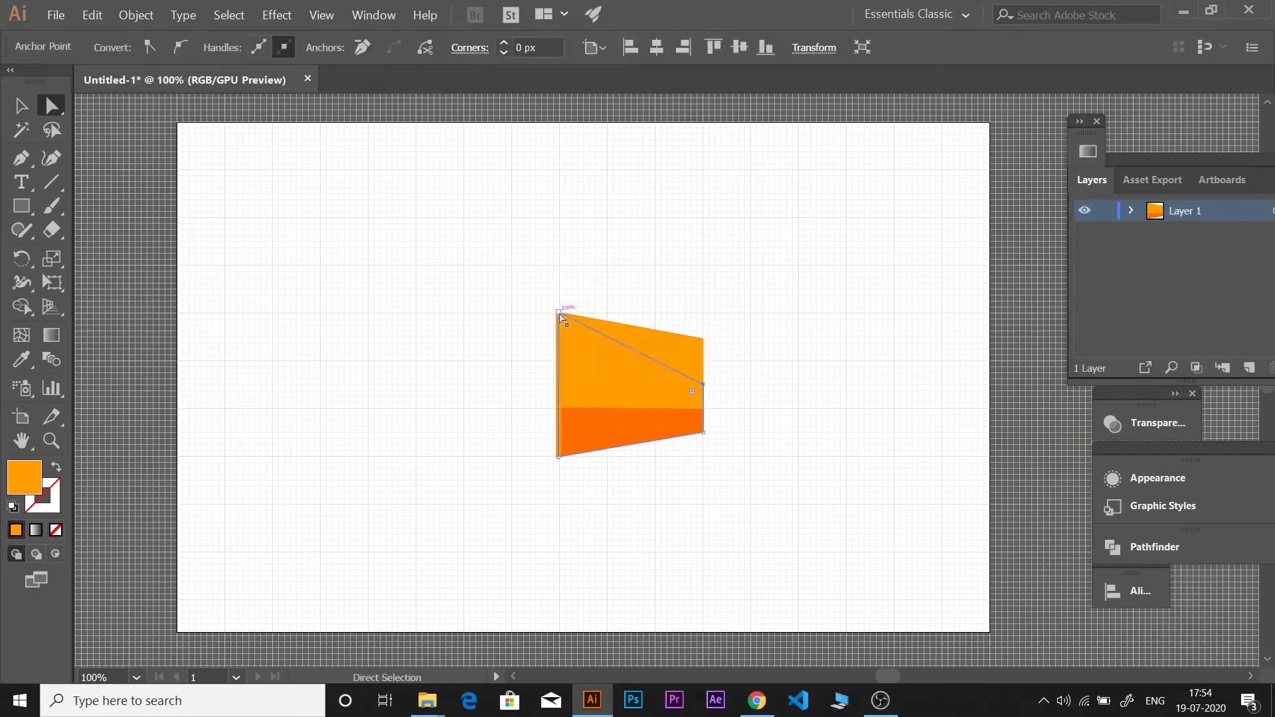
left_click(560, 380)
double_click(24, 476)
- Set the band to ffaa00, then add a white highlight streak and a copy along the top
left_click_drag(1070, 473, 1089, 472)
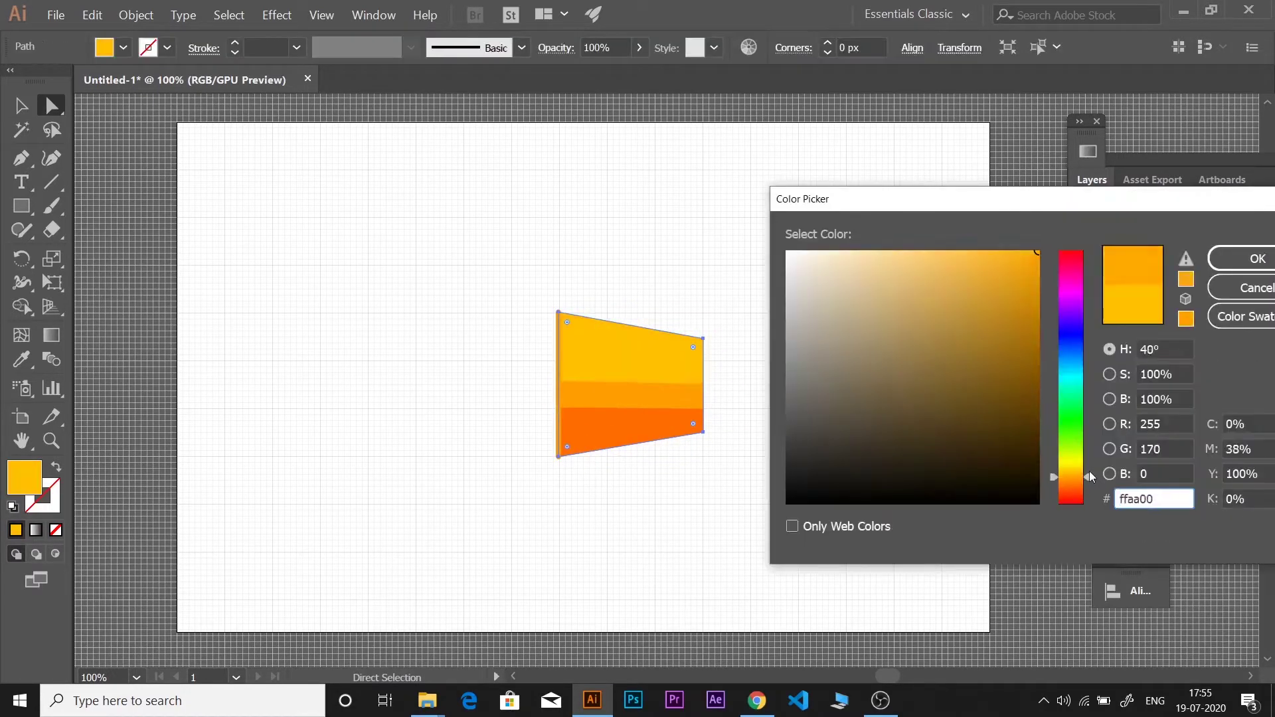
left_click(1237, 259)
key("p")
left_click(559, 312)
key("v")
key("ctrl+equal")
key("shift+x")
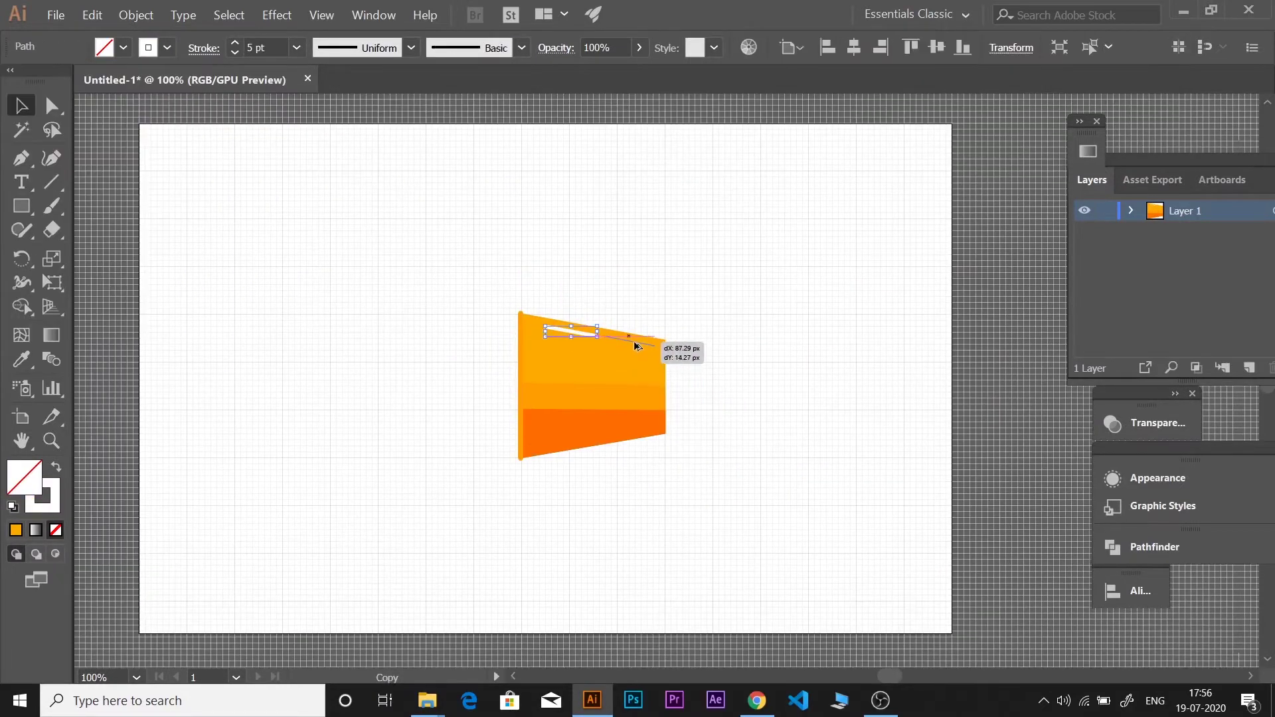
mouse_move(595, 368)
left_mouse_down()
mouse_move(567, 369)
mouse_move(609, 377)
left_mouse_up()
key("ctrl+1")
left_click(776, 451)
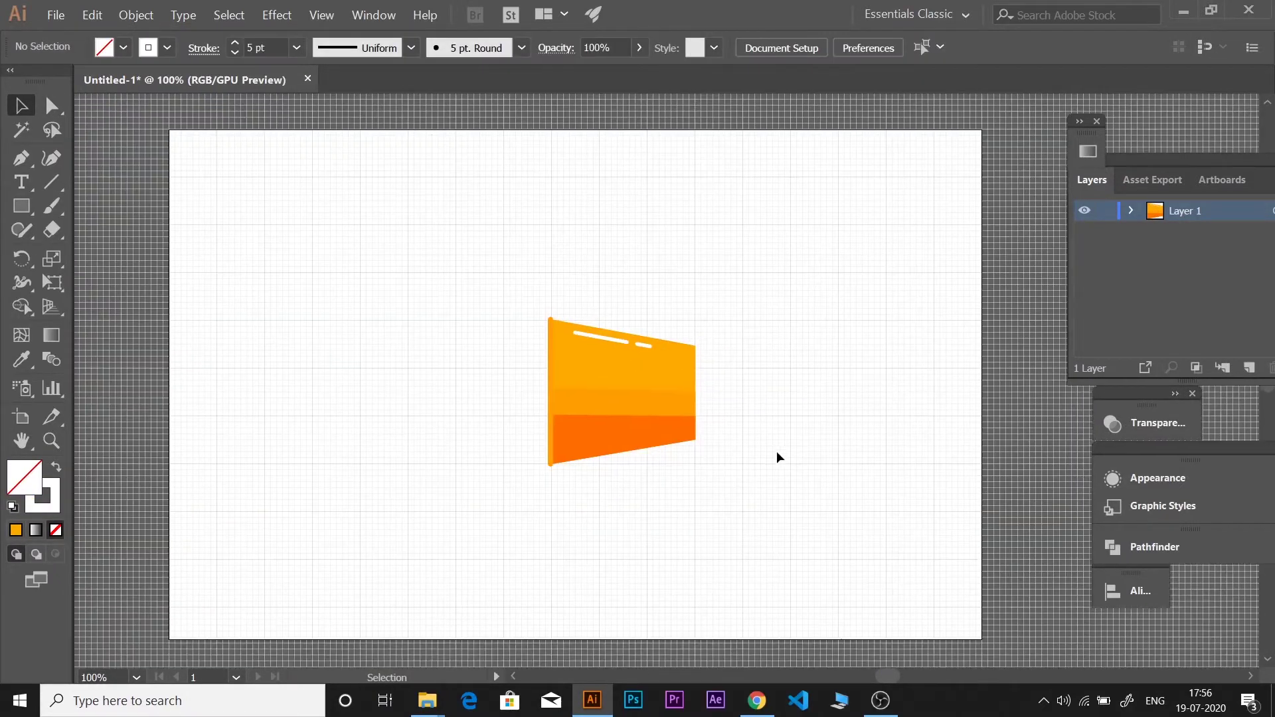
- Taper the cone by pulling its top-right and lower corner points inward
left_click(51, 105)
left_click(696, 441)
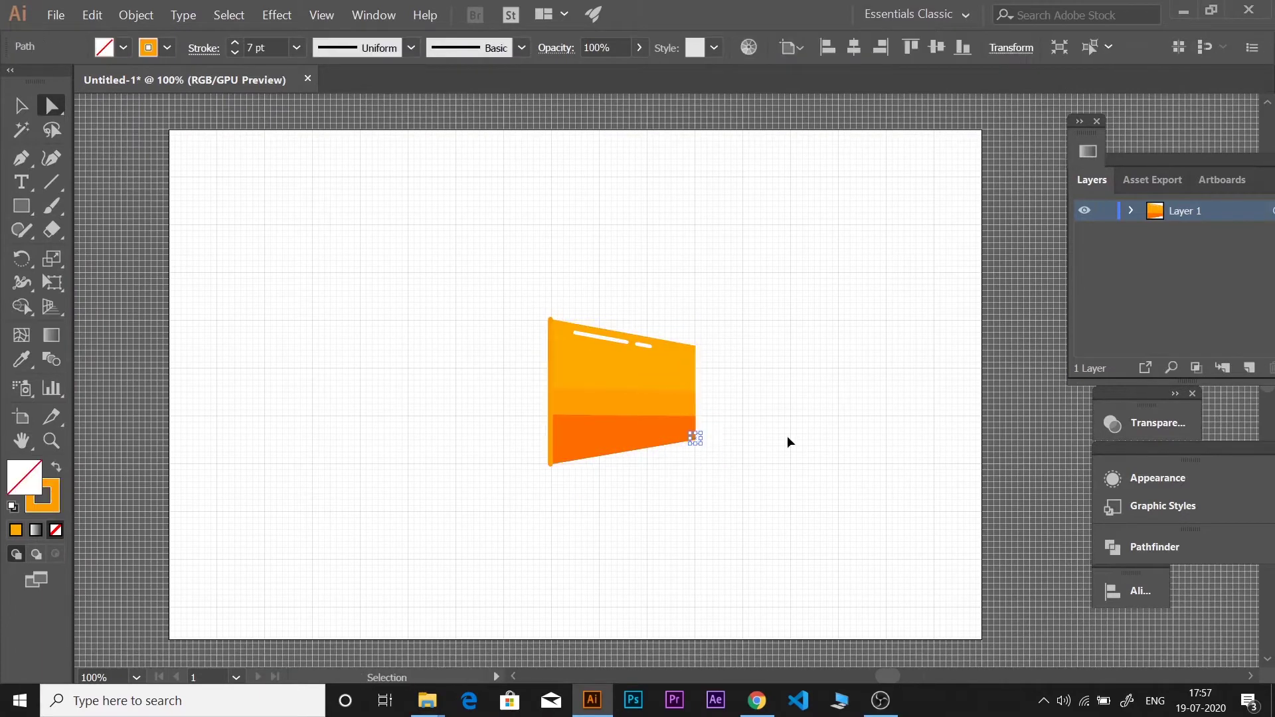
key("ctrl+plus")
left_click_drag(748, 284, 786, 325)
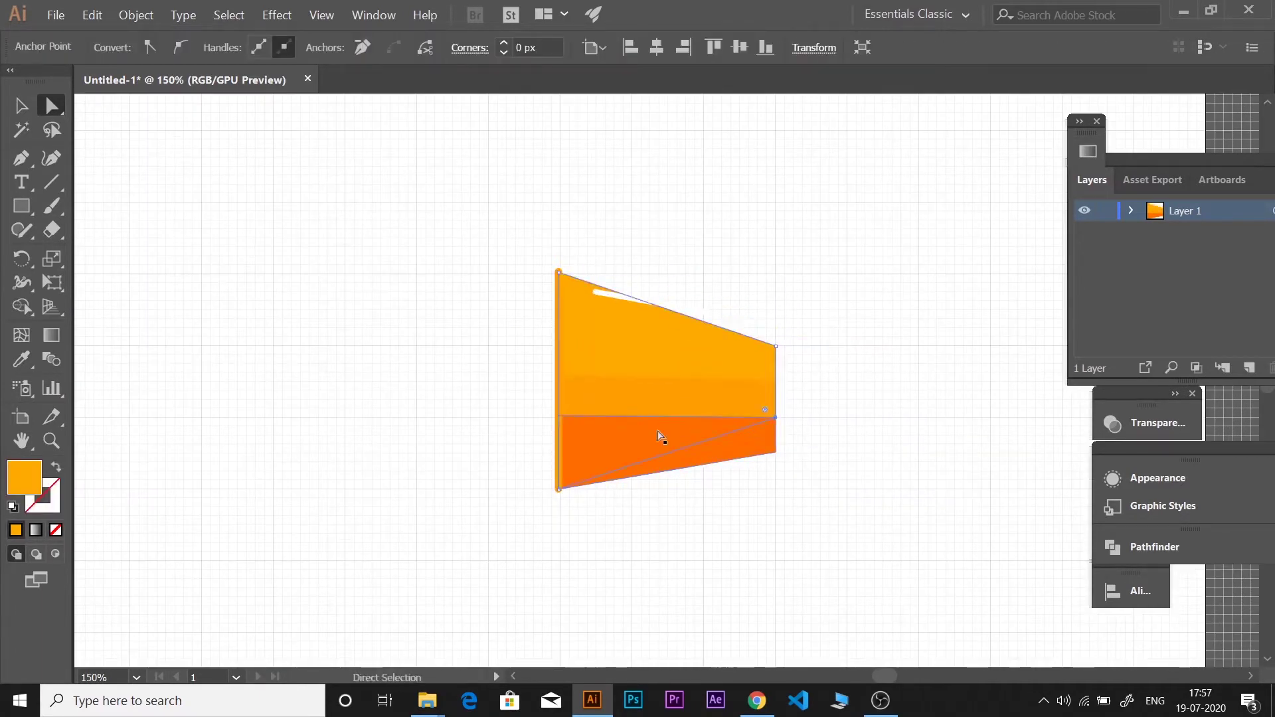
left_click_drag(660, 436, 820, 427)
- Lower the white highlight streak's opacity so it looks faint
key("v")
right_click(639, 300)
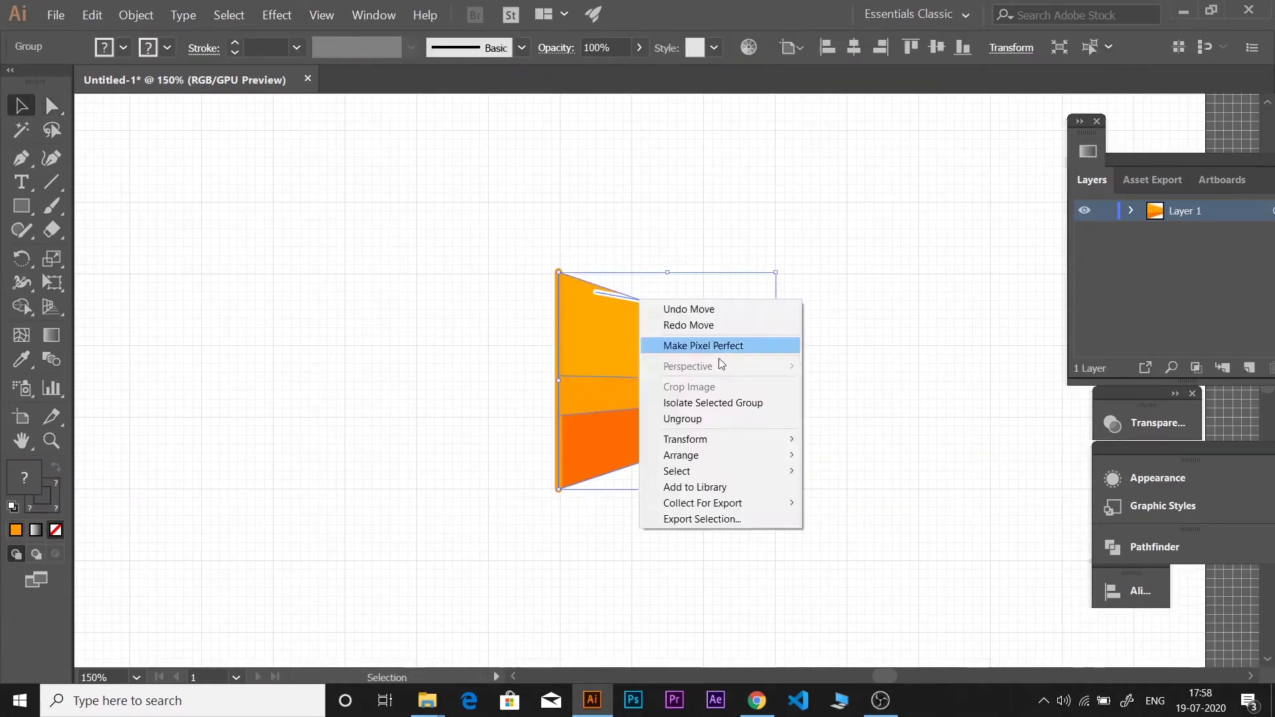
left_click(697, 330)
key("ctrl+minus")
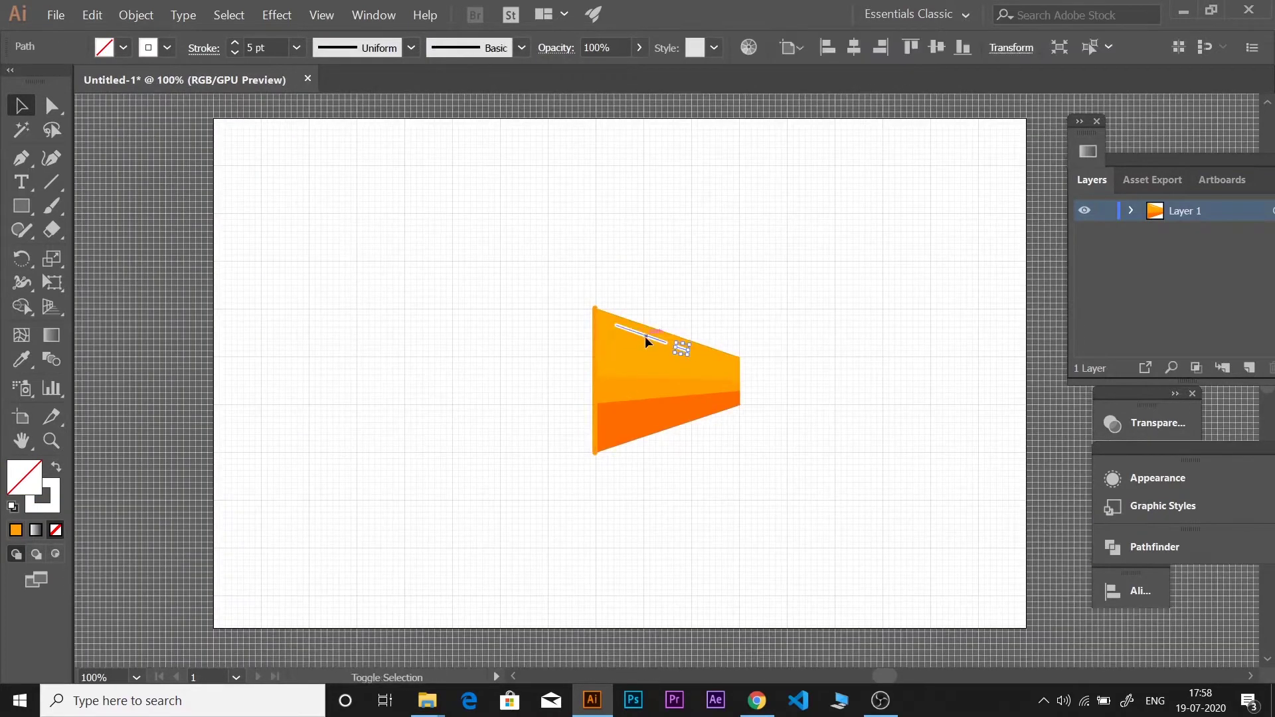
left_click(1147, 423)
- Draw a small rectangle at the cone's narrow end and swap its fill and stroke
key("m")
left_click_drag(740, 357, 783, 404)
left_click(22, 88)
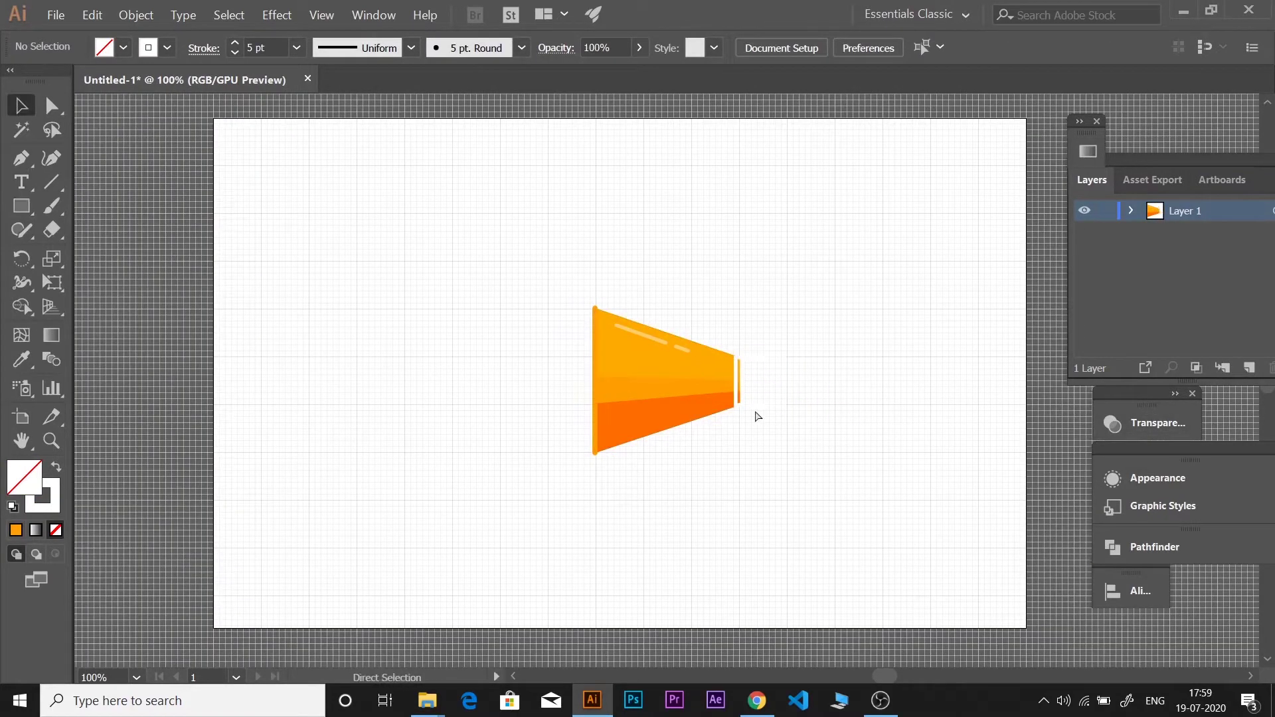
key("ctrl+plus")
key("ctrl+plus")
key("ctrl+plus")
key("shift+x")
- Fill the square at the cone's tip with purple 670089
double_click(24, 476)
left_click(1071, 295)
left_click(1037, 363)
left_click(1094, 303)
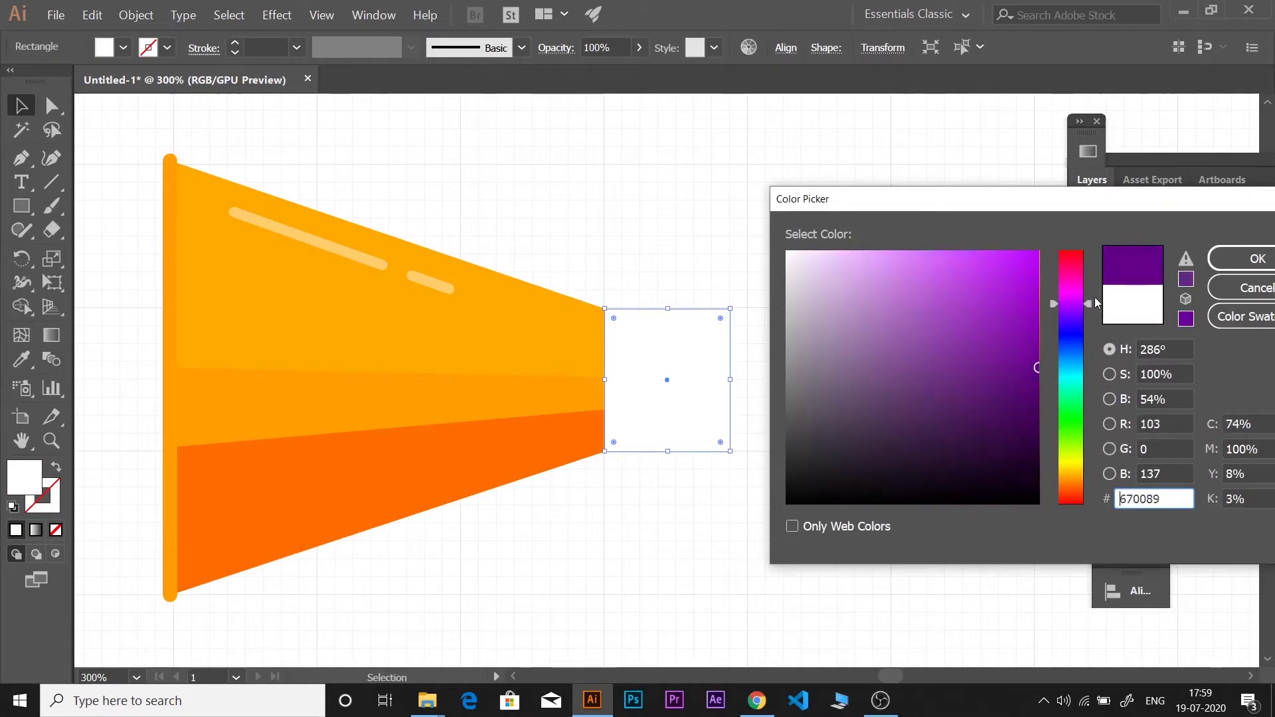
left_click(1257, 258)
left_click(672, 237)
- Draw an overlay rectangle over the square's upper part and give it a gradient
key("ctrl+minus")
key("ctrl+minus")
key("ctrl+minus")
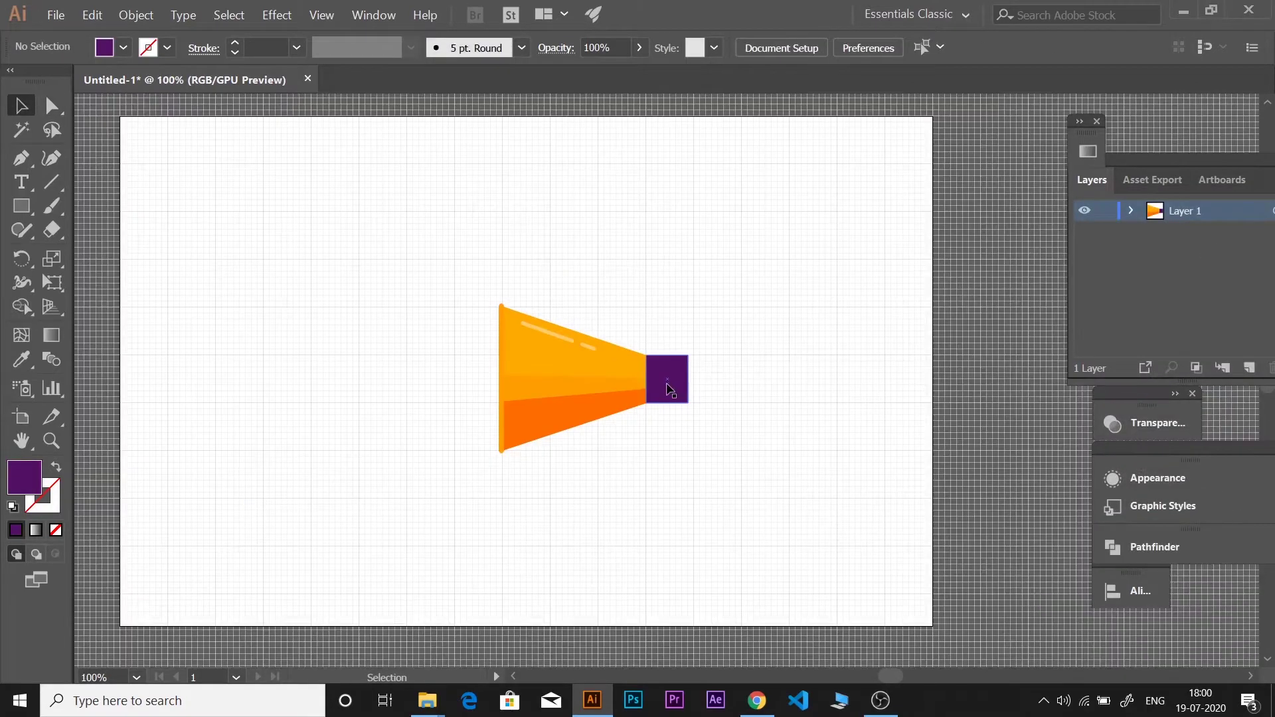
key("ctrl+plus")
left_click(667, 399)
left_click_drag(670, 383, 698, 391)
double_click(24, 477)
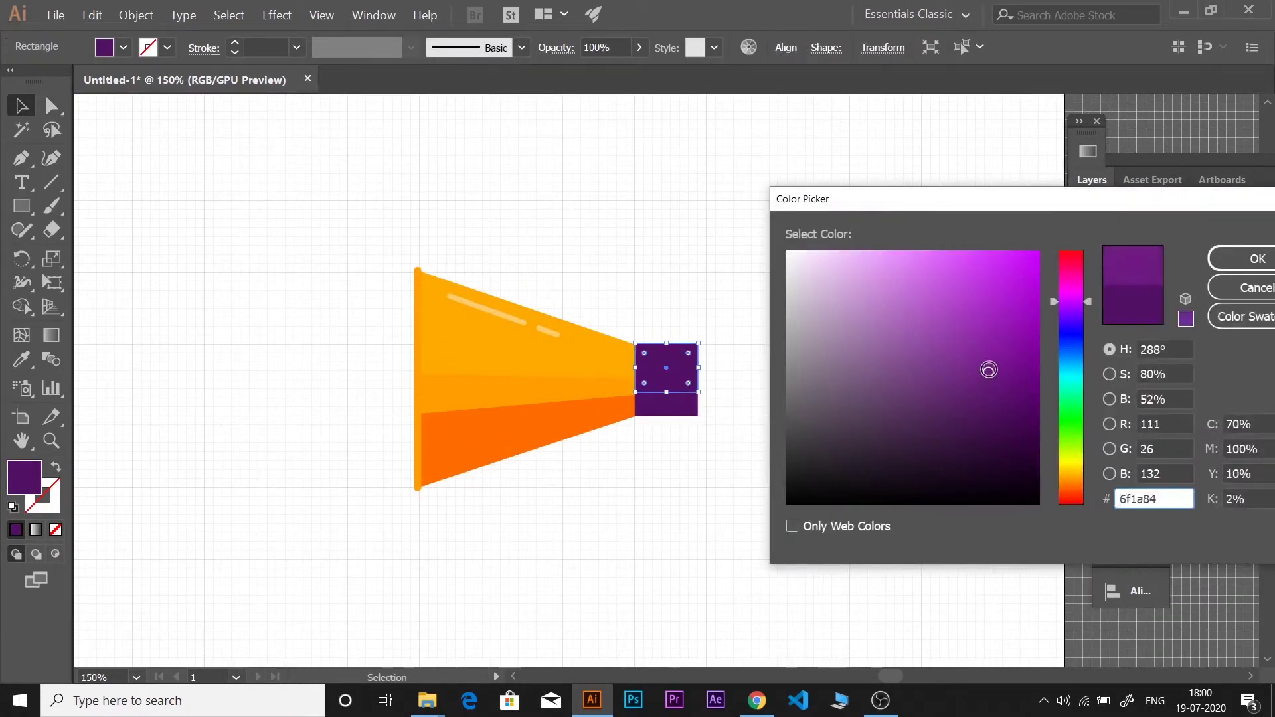
key("Return")
left_click(353, 14)
left_click(379, 332)
- Set the gradient stops to purple on the left and 0% opacity on the right
double_click(849, 302)
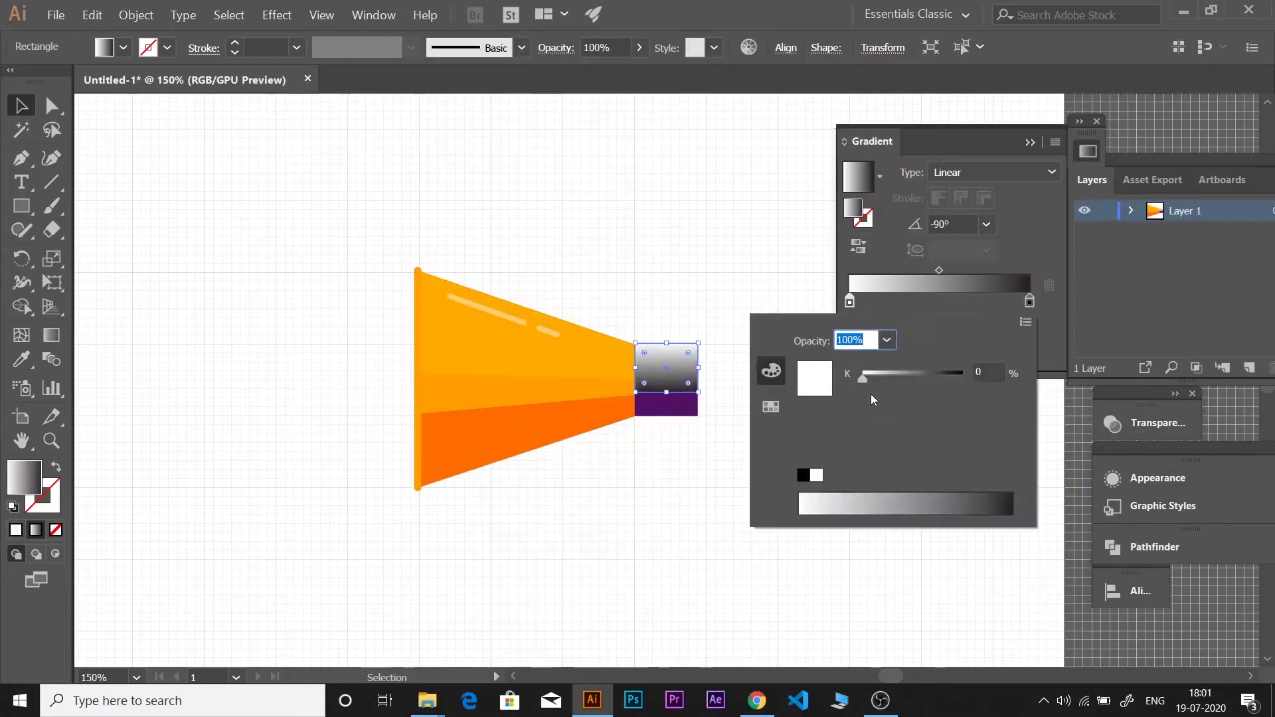
left_click(770, 407)
left_click(887, 340)
left_click(910, 372)
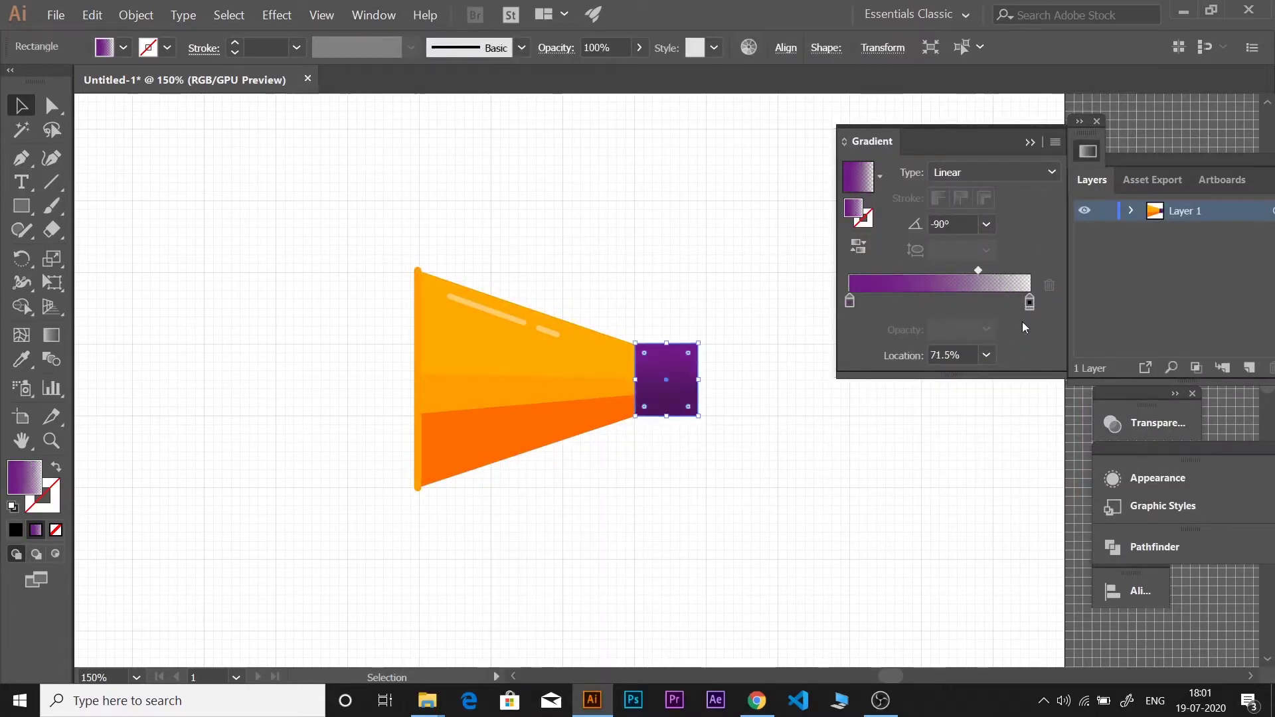
double_click(1029, 302)
left_click(669, 401)
mouse_move(1029, 302)
left_mouse_down()
mouse_move(974, 302)
mouse_move(1029, 302)
left_mouse_up()
left_click(666, 391)
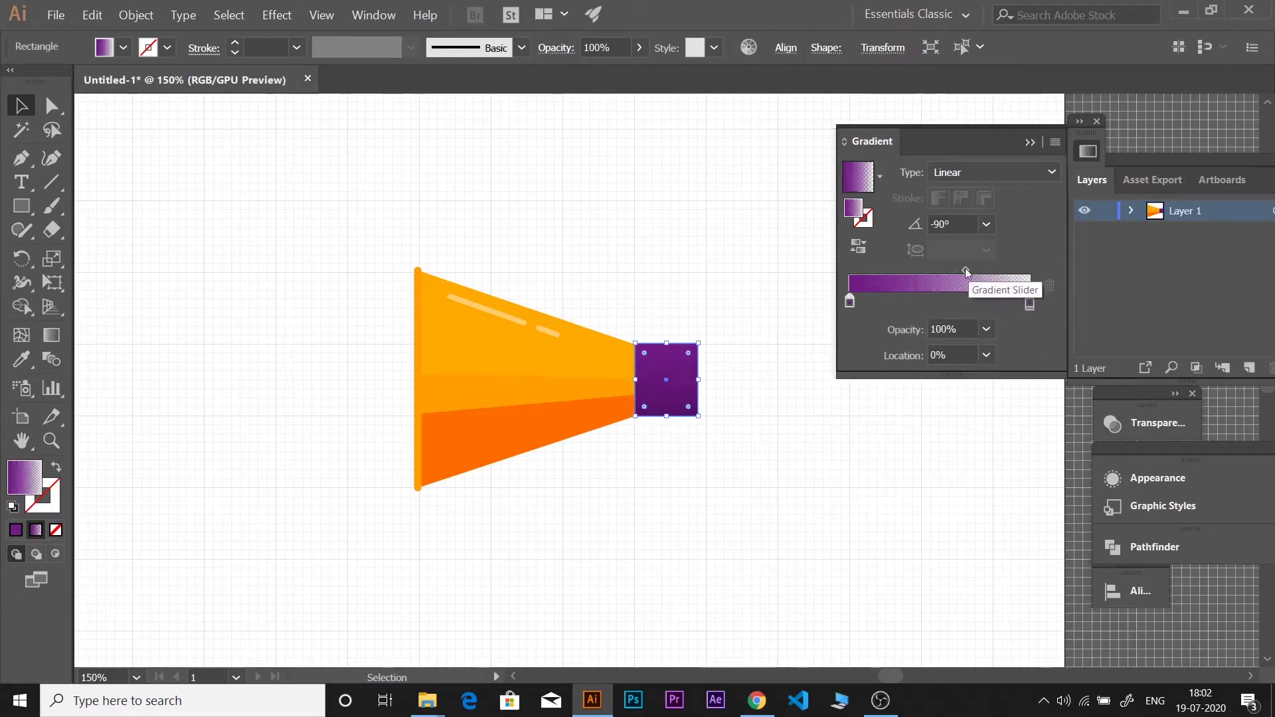
left_click(735, 459)
left_click_drag(672, 331, 746, 402)
- Give the purple rectangle a 4 pt stroke and lower its opacity
key("p")
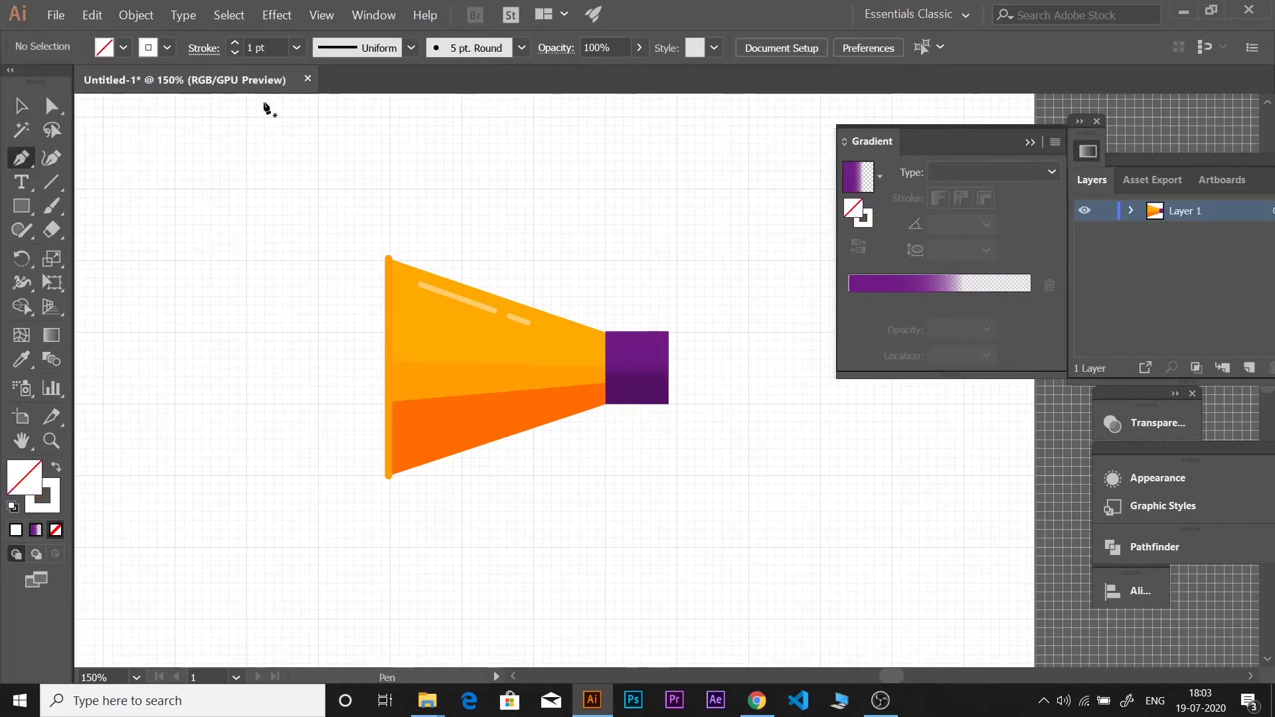
left_click(664, 395, "ctrl")
key("v")
left_click(297, 48)
left_click(322, 199)
left_click(1157, 423)
left_click(1063, 445)
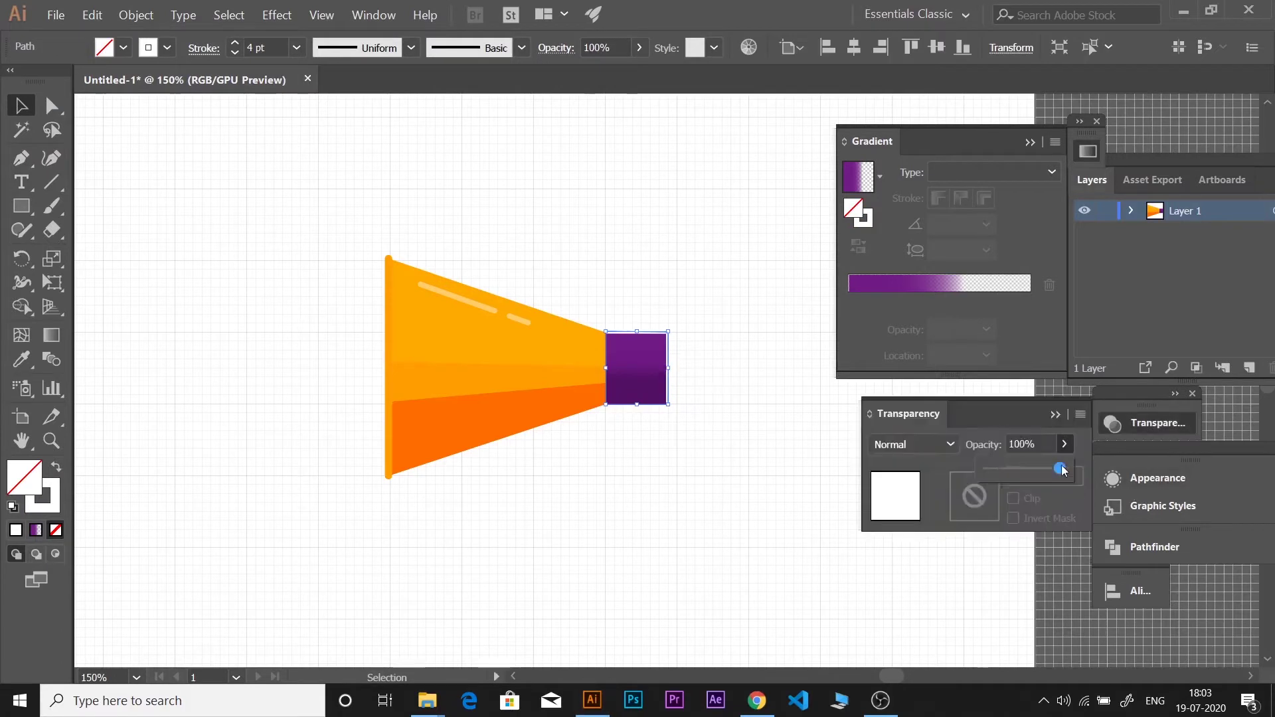
key("c")
left_click(702, 381)
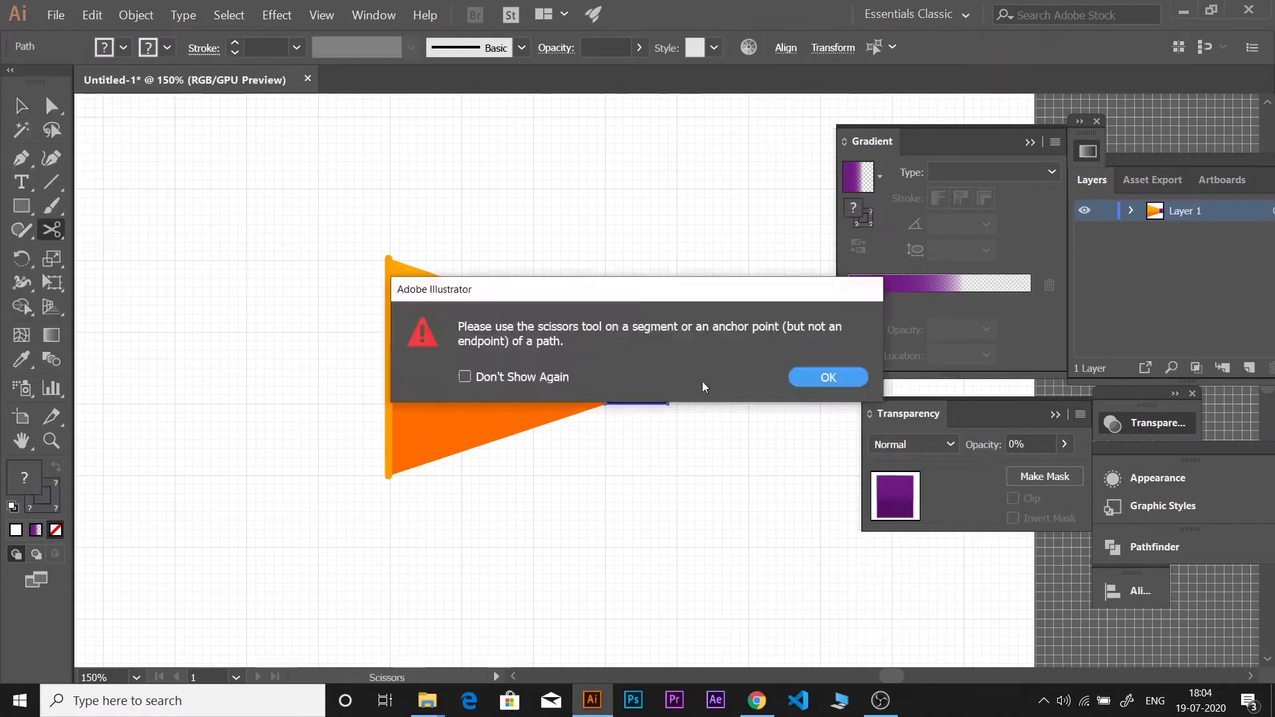
key("Return")
key("v")
- Copy the purple rectangle to the right and align it at the megaphone's neck
left_click_drag(648, 383, 710, 385)
key("ctrl+plus")
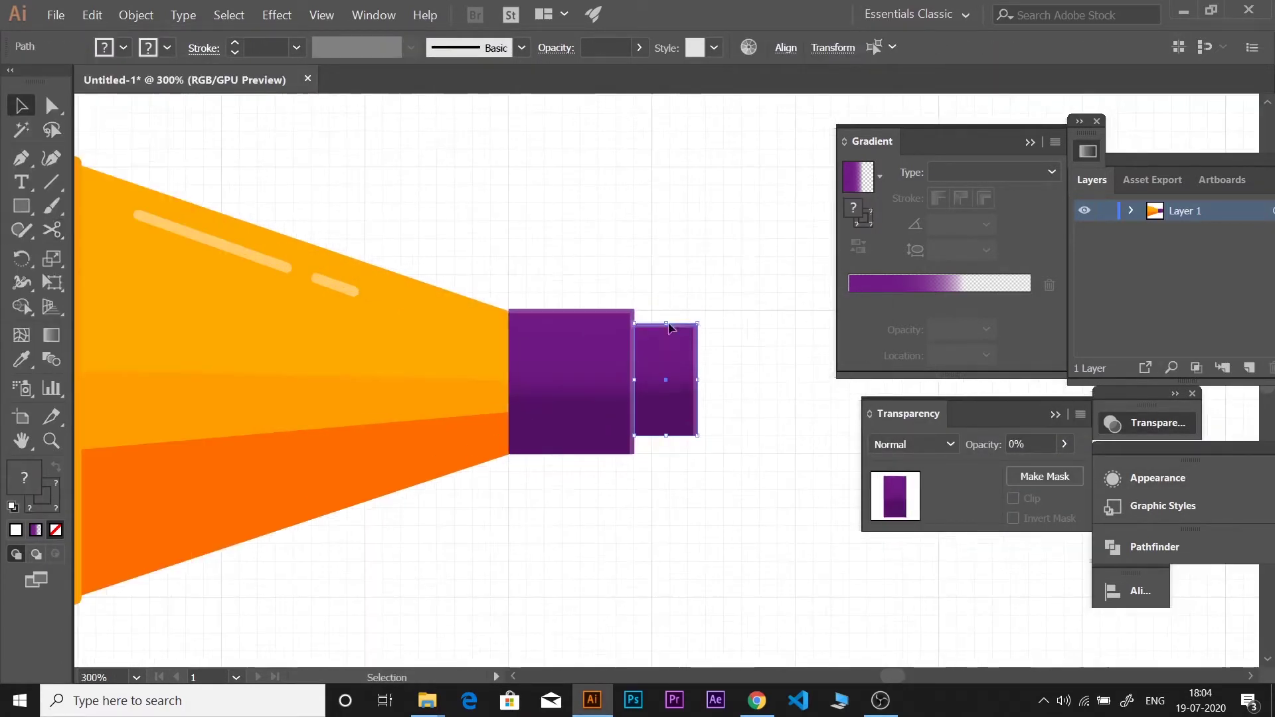
left_click(699, 489)
left_click(636, 379)
key("ctrl+z")
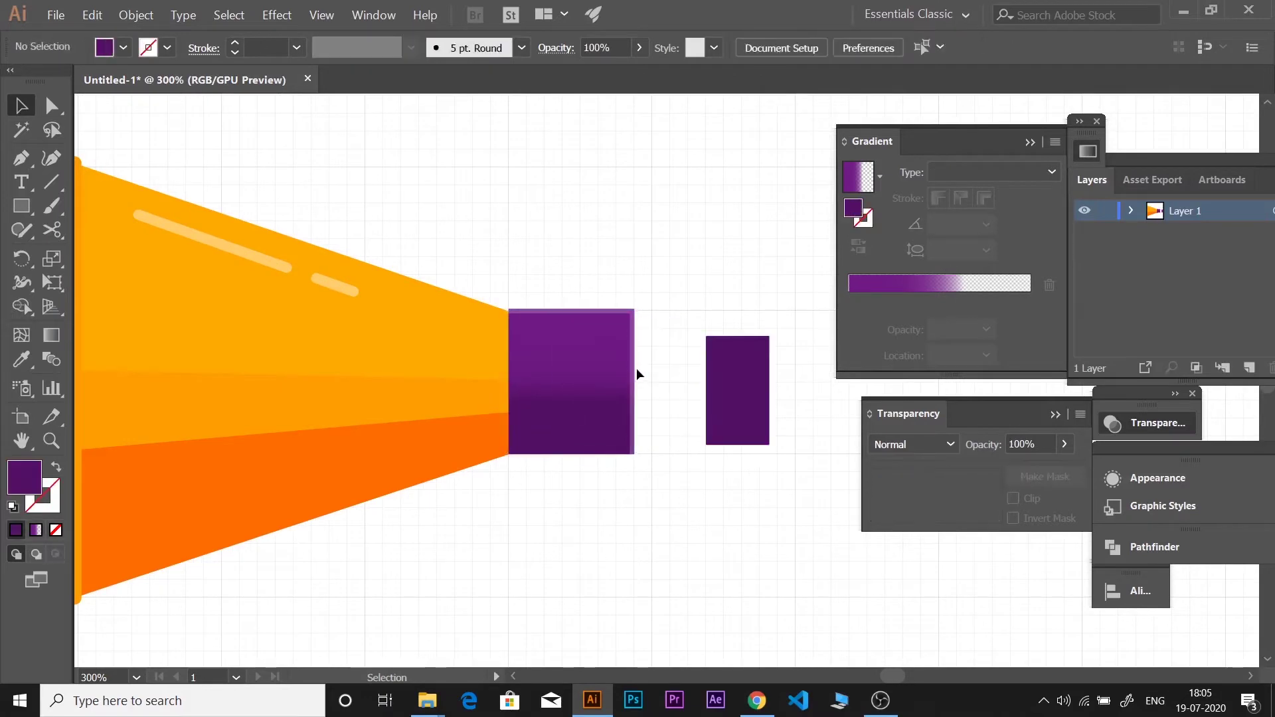
key("ctrl+shift+z")
key("ctrl+plus")
key("ctrl+plus")
key("ctrl+plus")
key("ctrl+z")
key("ctrl+minus")
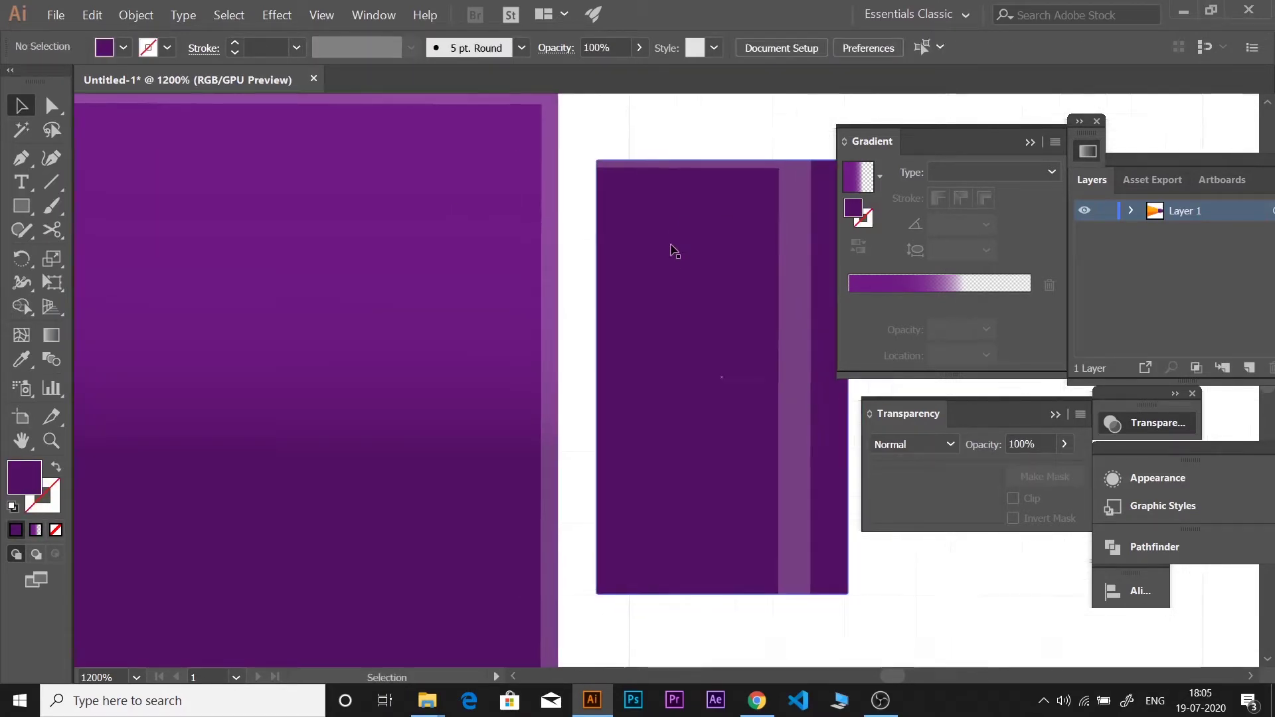
key("ctrl+minus")
left_click(730, 331)
left_click(731, 524)
key("ctrl+minus")
key("ctrl+minus")
key("ctrl+minus")
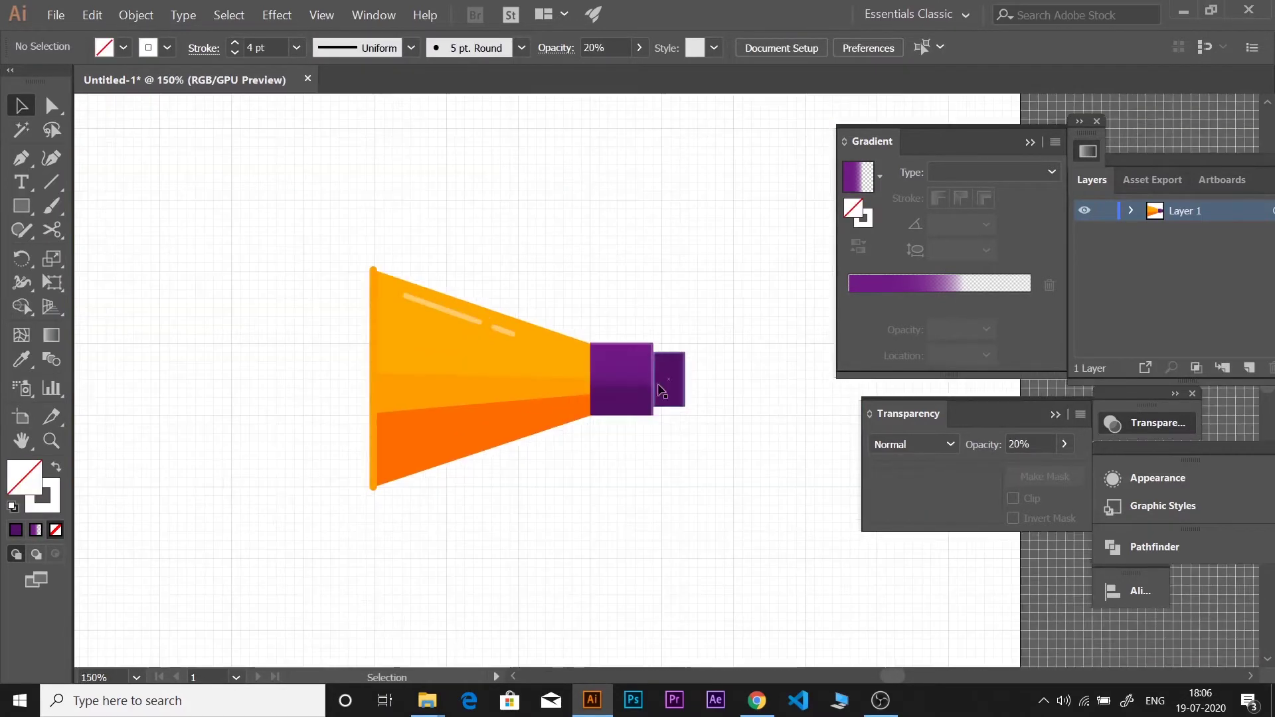
- Draw a narrow handle below the neck and fill it with a darker purple gradient
left_click_drag(635, 513, 636, 486)
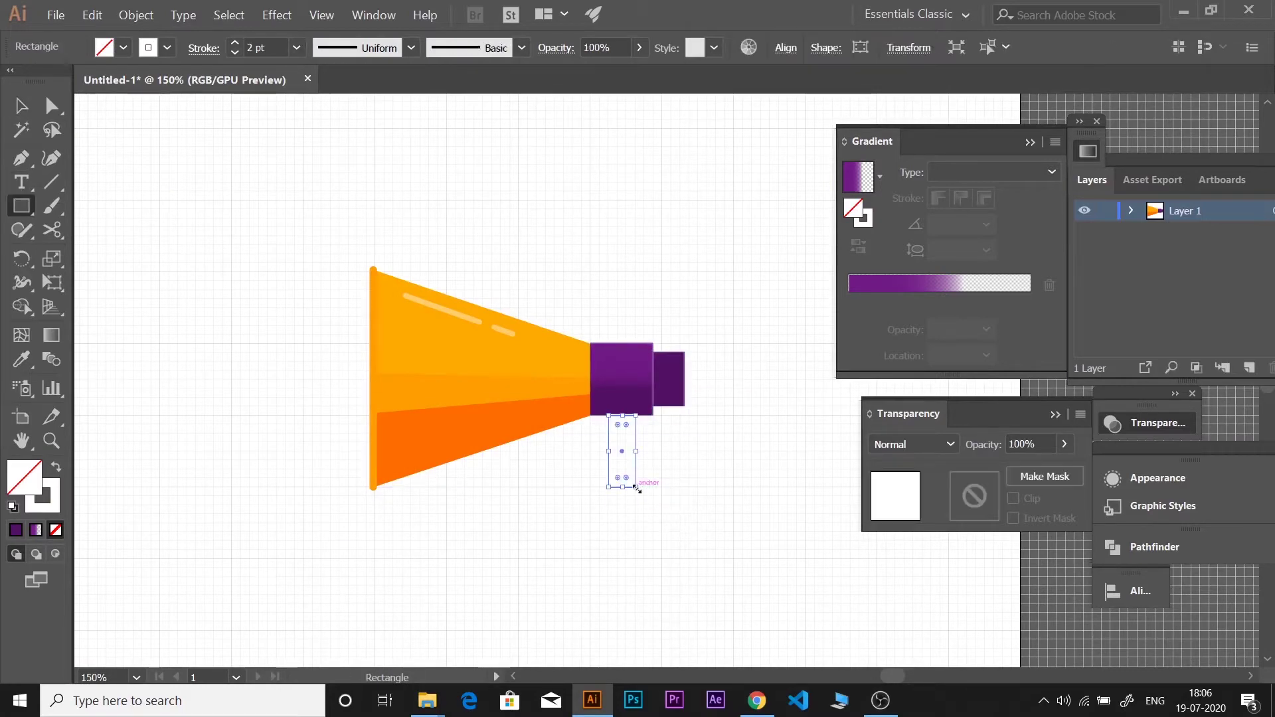
key("period")
key("v")
double_click(849, 301)
left_click(1034, 253)
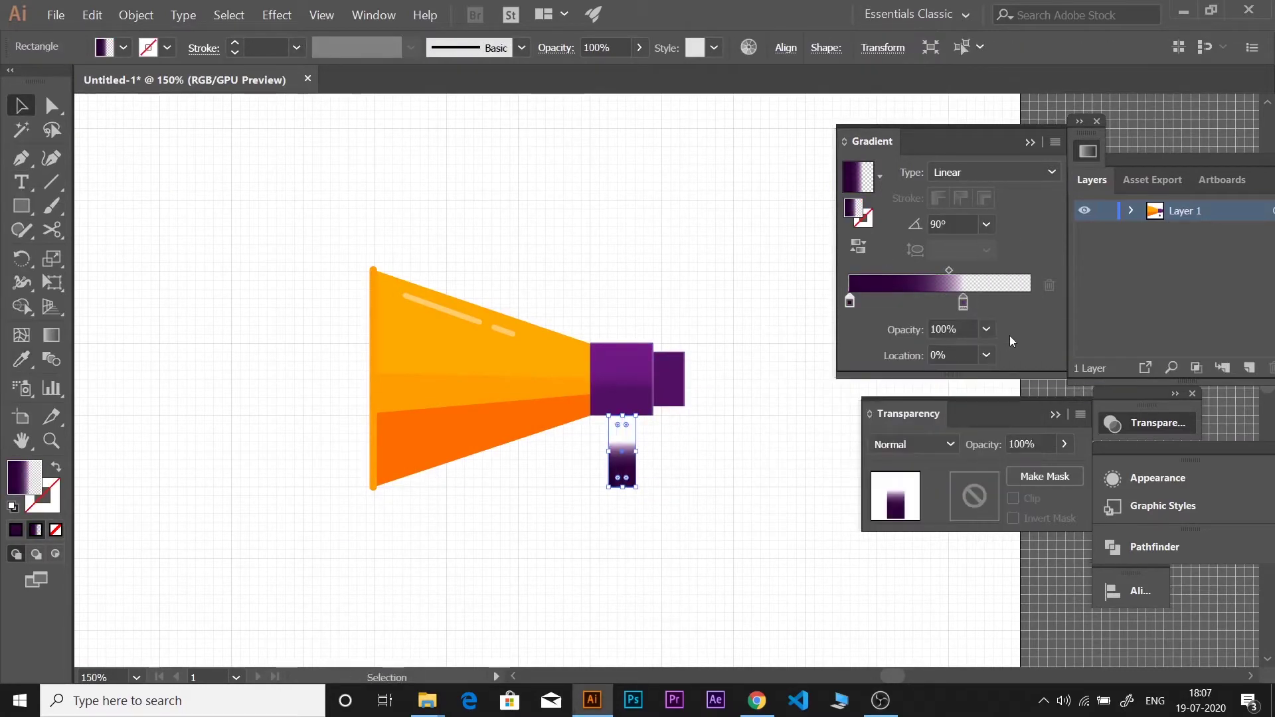
left_click_drag(949, 270, 932, 272)
left_click(688, 489)
key("ctrl+minus")
key("ctrl+minus")
- Move the whole megaphone to the artboard's bottom-right and rotate it about 25° clockwise
left_click(648, 384)
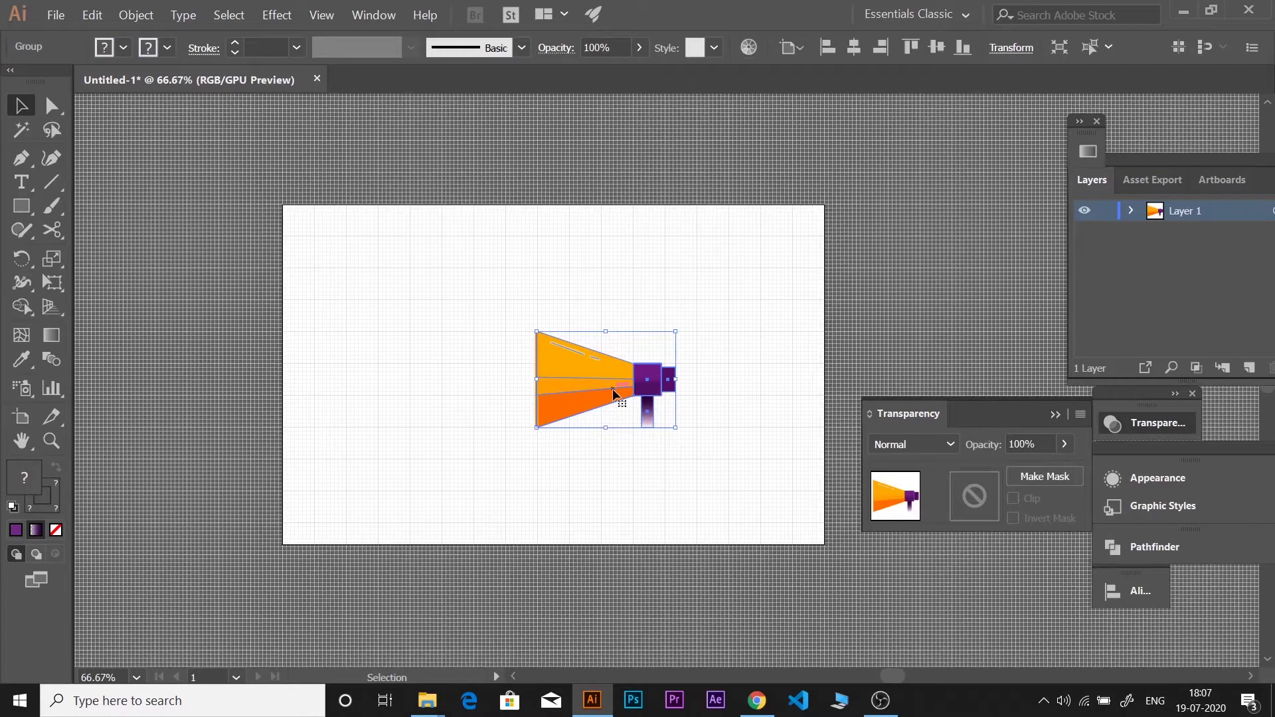
left_click_drag(614, 393, 742, 503)
left_click_drag(817, 531, 812, 564)
left_click_drag(644, 384, 642, 376)
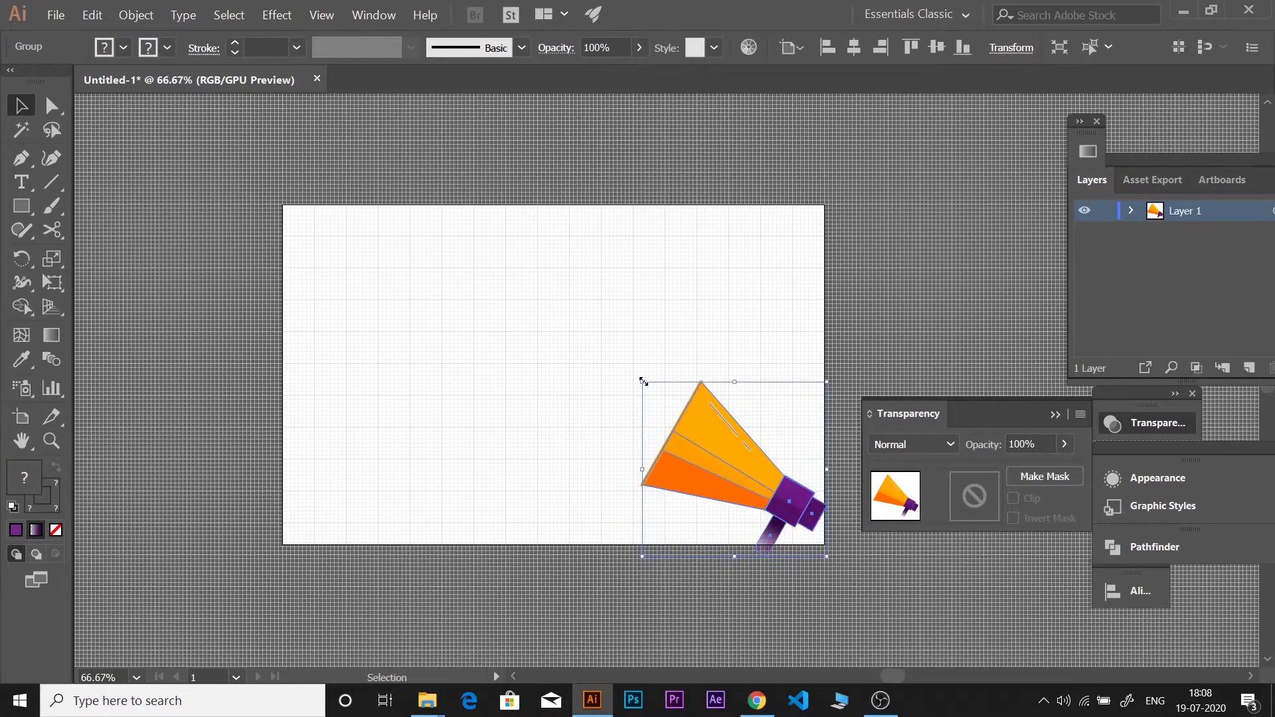
scroll(666, 524, "up", 1)
left_click(667, 525)
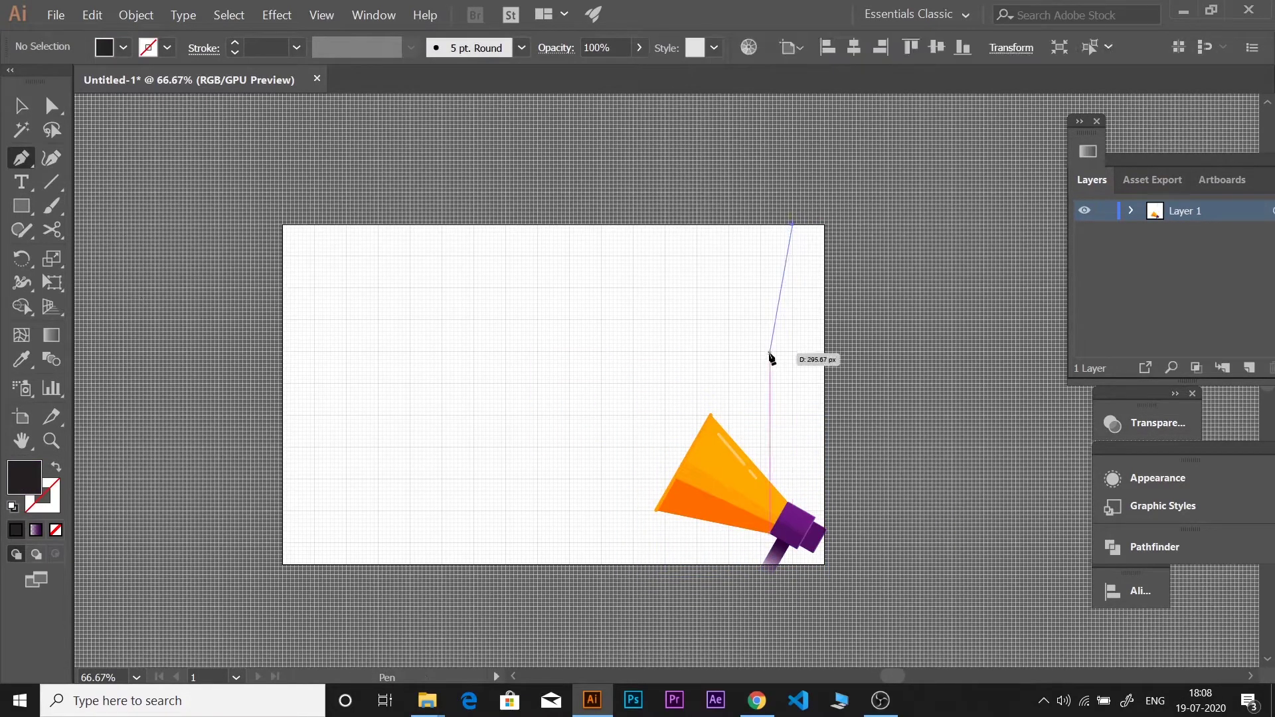
- Draw a curved shape along the right edge, fill it #58006d purple, and send it behind the megaphone
left_click_drag(770, 357, 761, 425)
left_click_drag(649, 563, 731, 538)
left_click(825, 564)
left_click(791, 224)
key("ctrl+shift+bracketleft")
key("v")
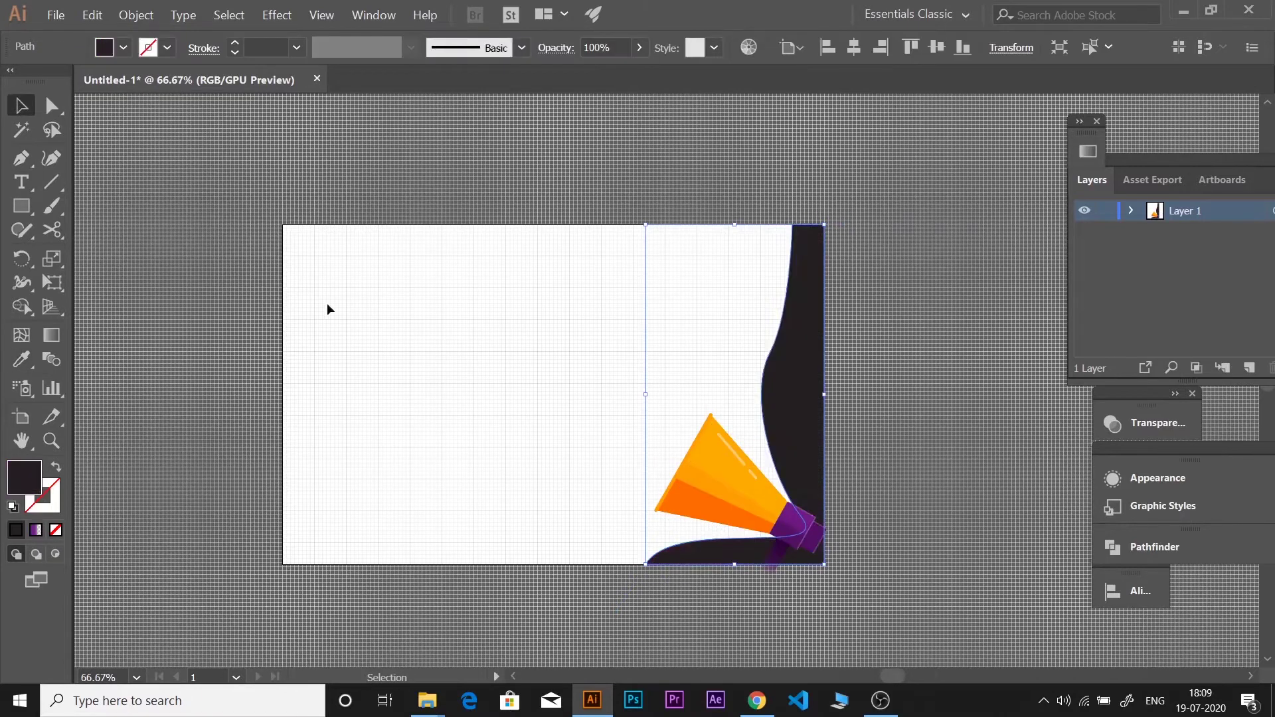
double_click(24, 477)
type("58006d")
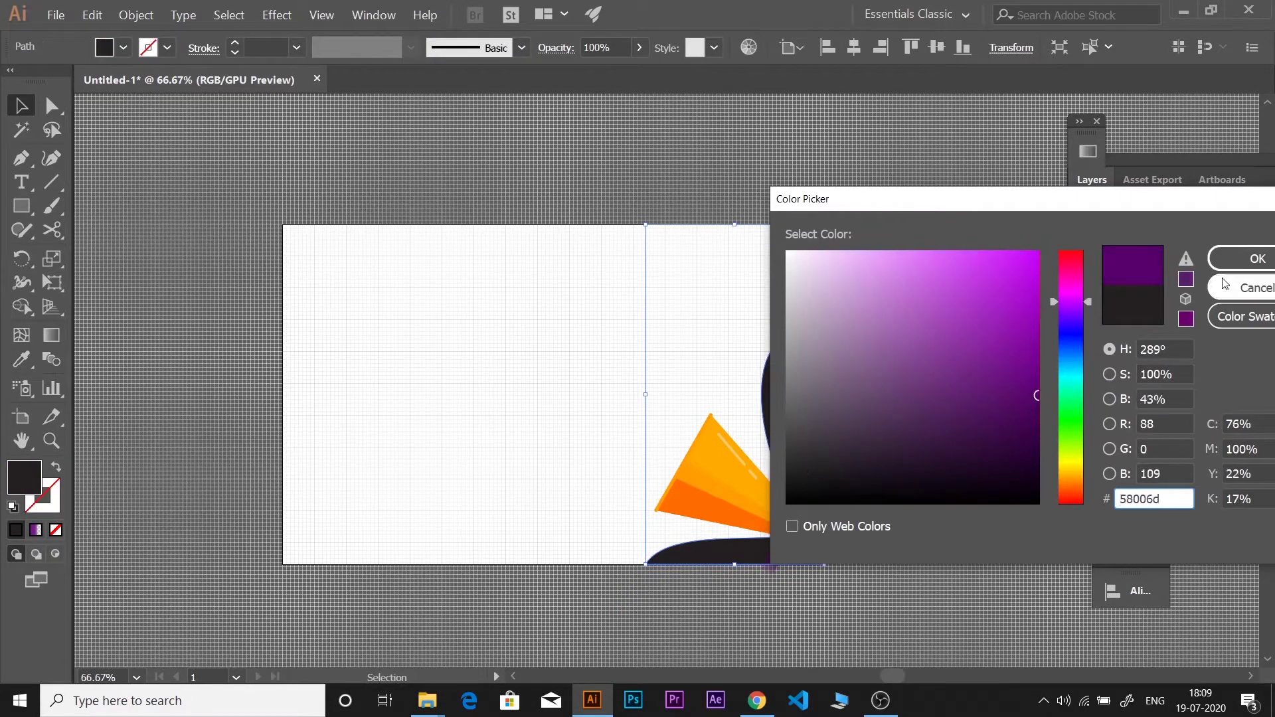
left_click(1243, 259)
key("ctrl+shift+a")
key("a")
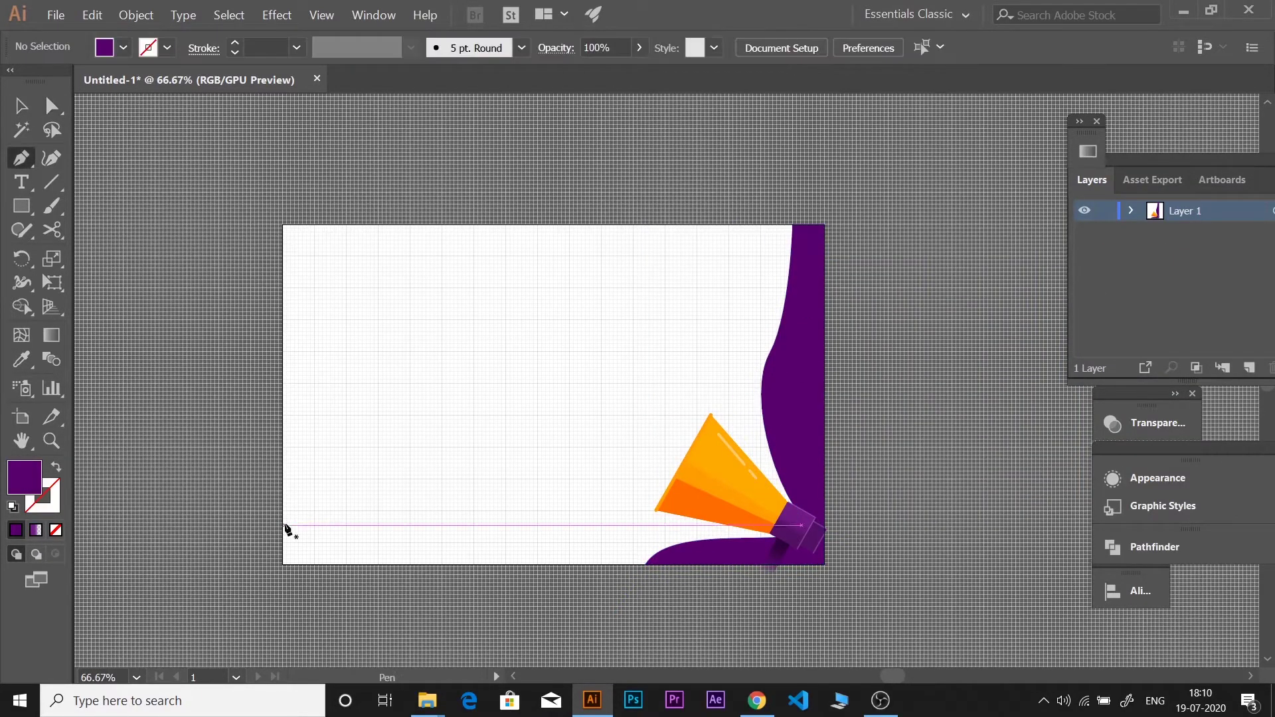
- Draw a purple wave from the left edge across the bottom, curving up toward the megaphone
left_click(284, 531)
left_click_drag(464, 532, 560, 559)
left_click_drag(659, 528, 679, 528)
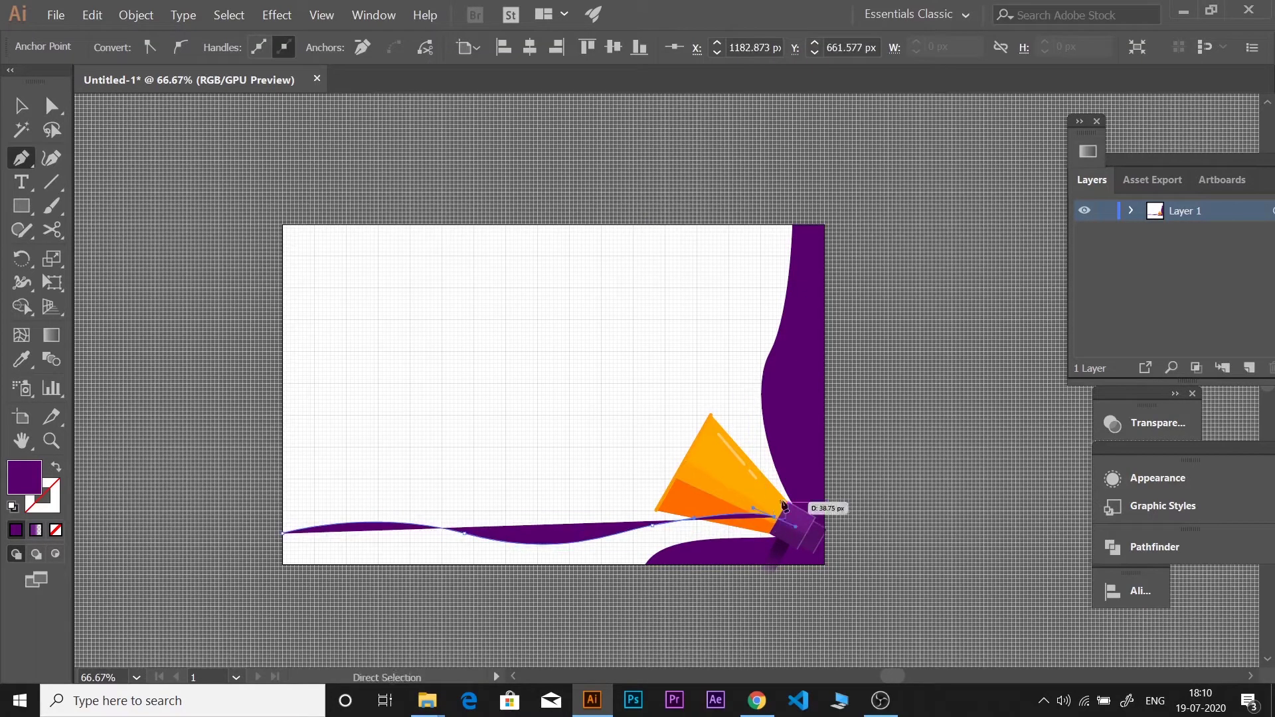
left_click_drag(730, 297, 770, 159)
left_click(681, 217)
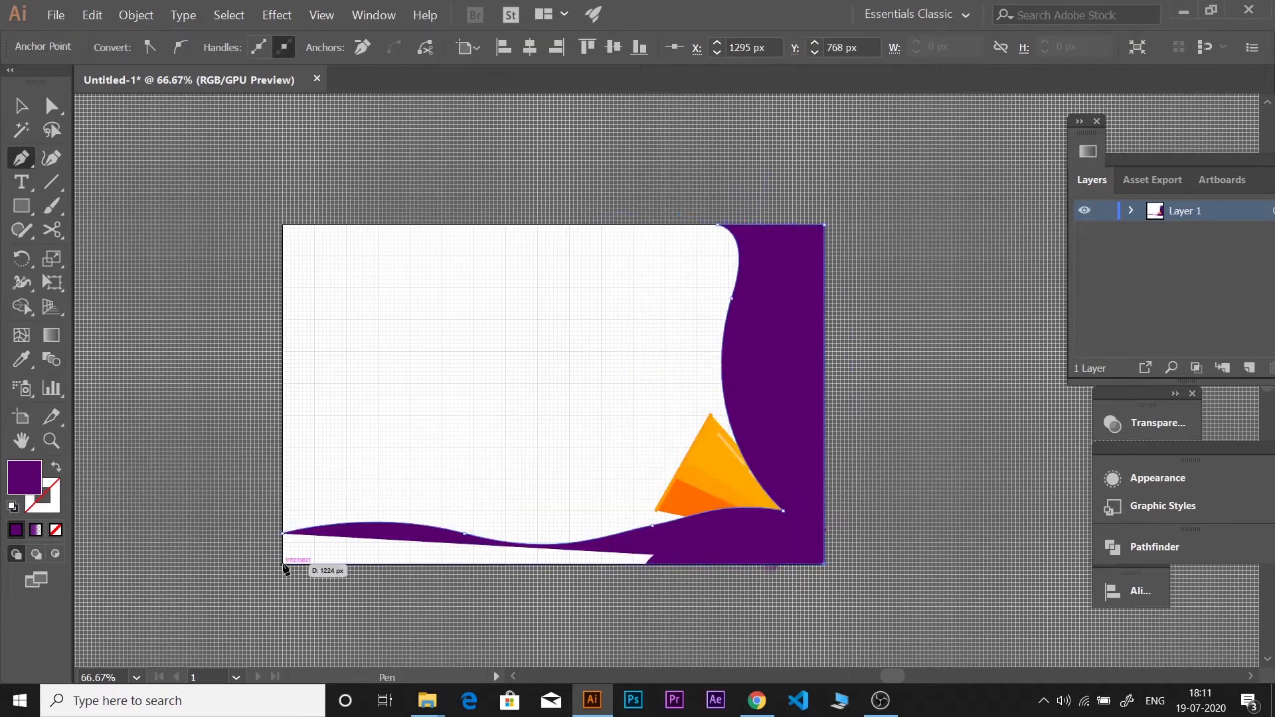
double_click(24, 477)
left_click(1243, 259)
left_click(805, 383)
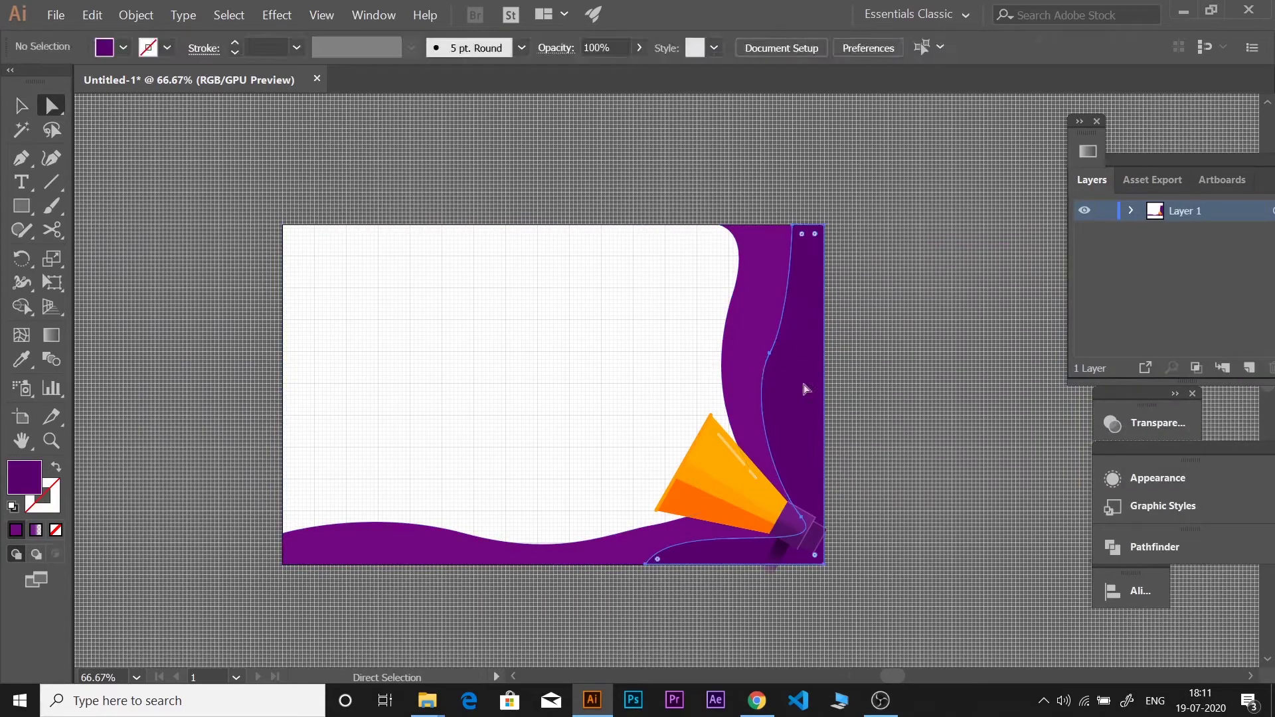
key("a")
left_click(795, 322)
left_click(221, 363)
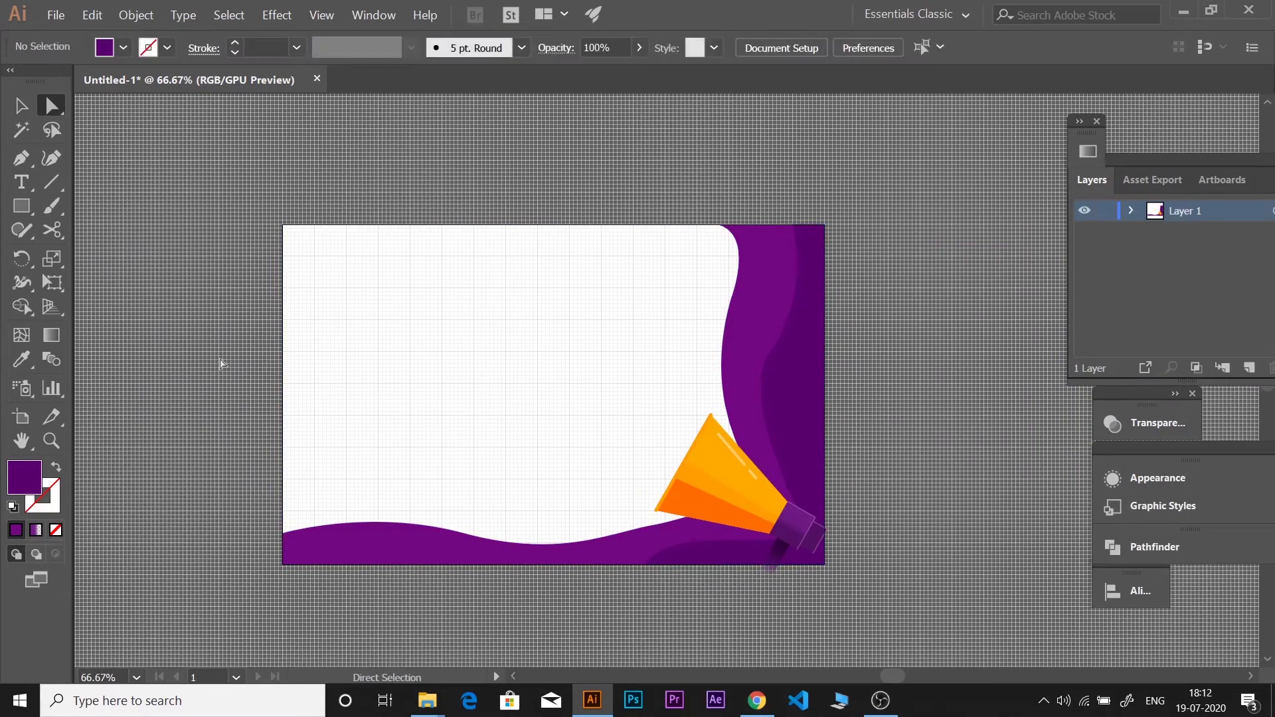
- Draw a third wave from the megaphone's corner across the bottom in a lighter purple
left_click(658, 510)
left_click_drag(537, 510, 461, 527)
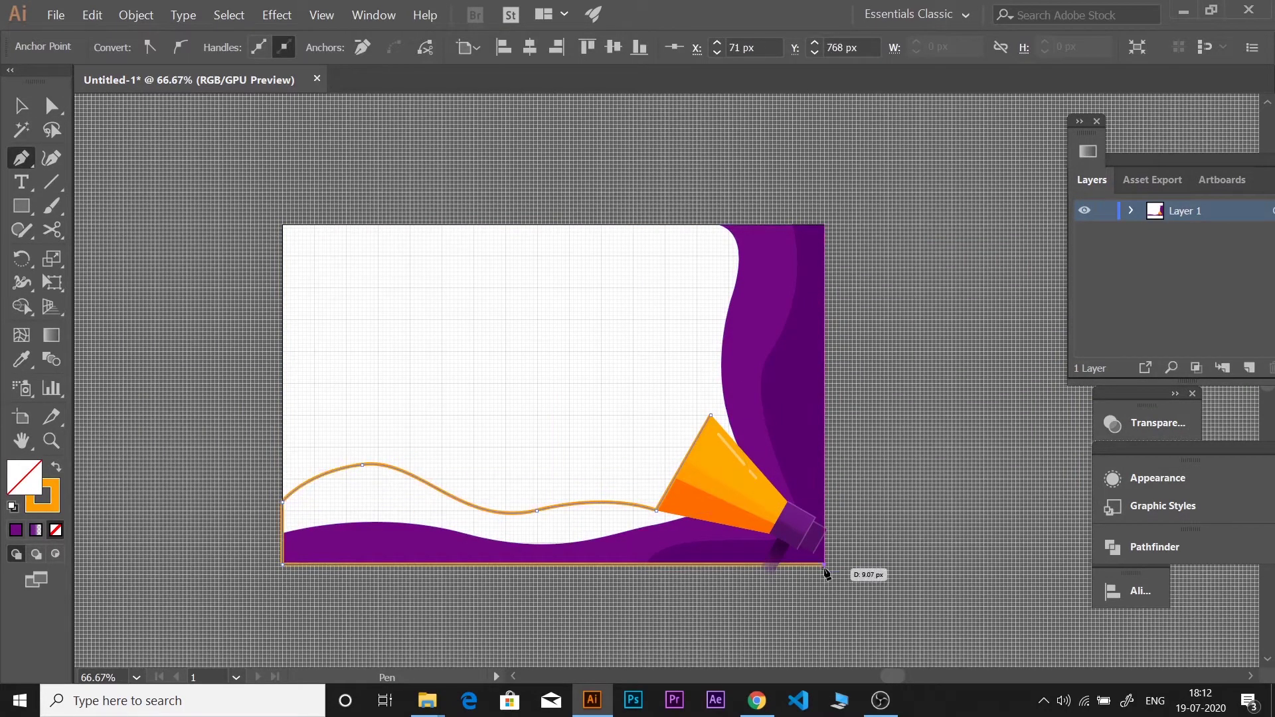
left_click(754, 488)
key("v")
double_click(24, 477)
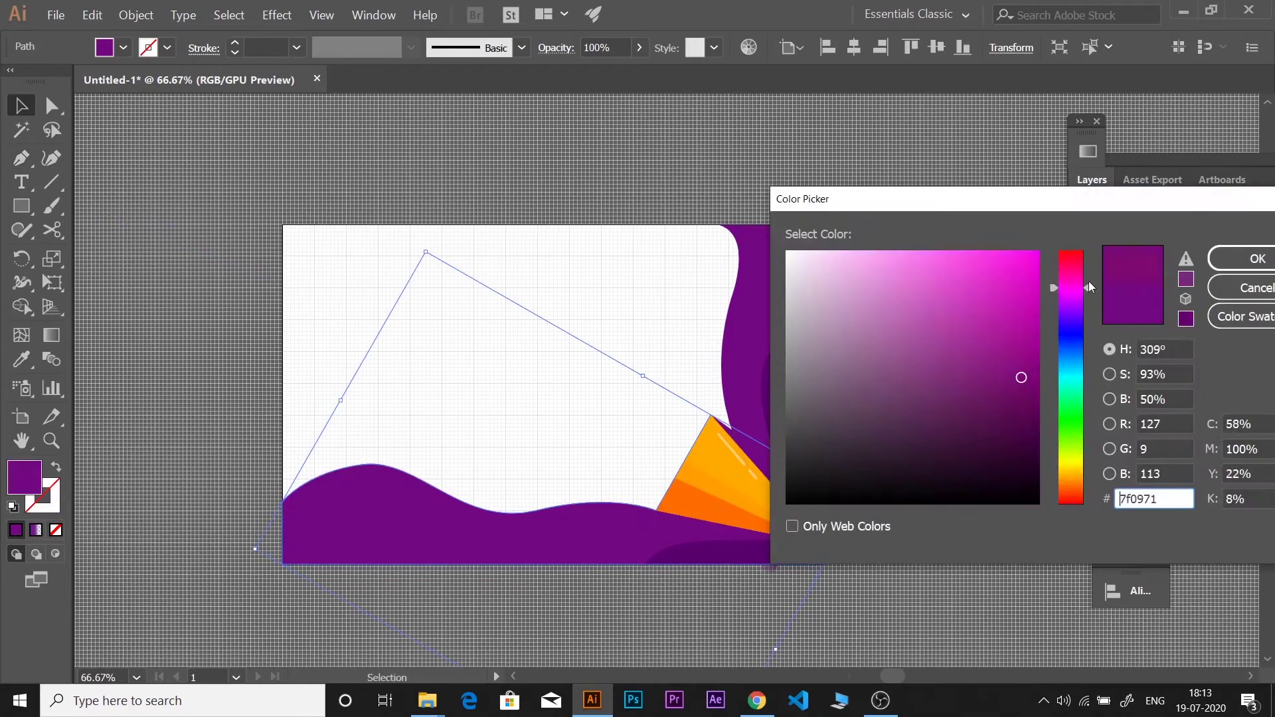
key("Return")
left_click(945, 456)
- Extend the lighter wave up to the artboard top and view the artboard at 100%
key("a")
left_click(739, 447)
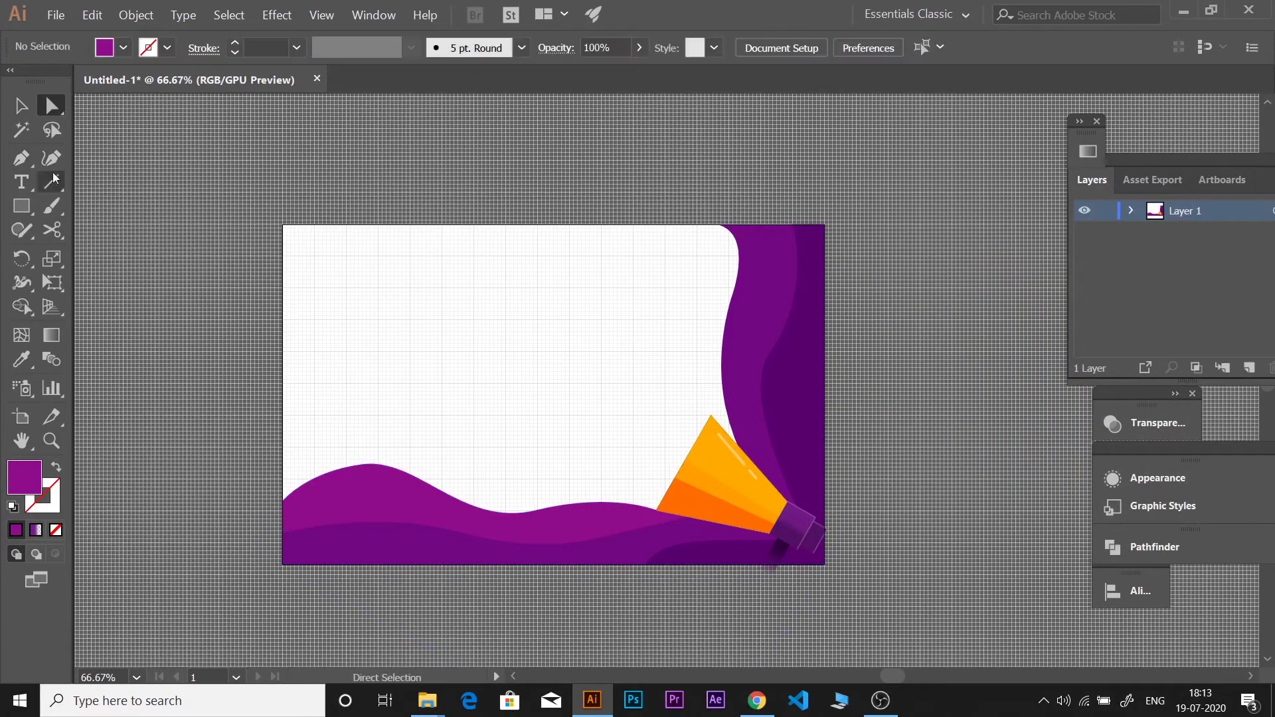
left_click(655, 228)
left_click(832, 569)
key("v")
key("ctrl+shift+a")
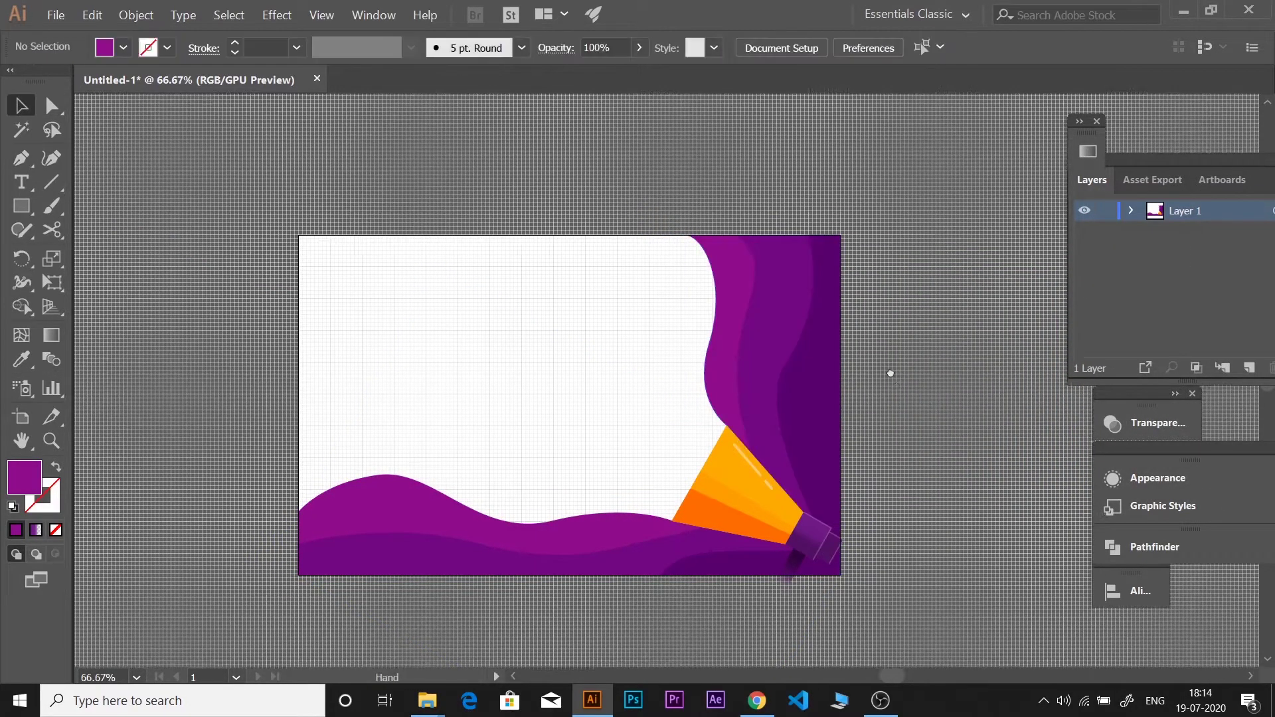
key("ctrl+1")
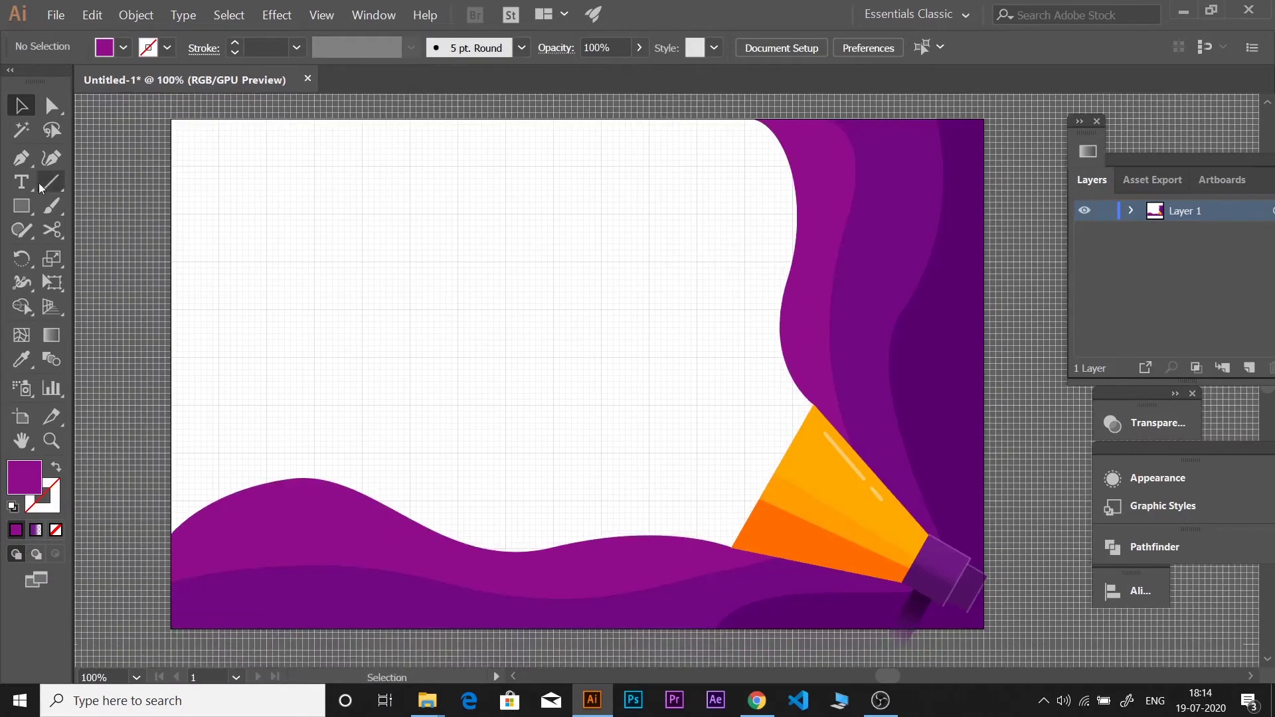
- Turn the blob on the bottom wave white
mouse_move(267, 499)
left_mouse_down()
mouse_move(282, 525)
mouse_move(366, 554)
left_mouse_up()
key("v")
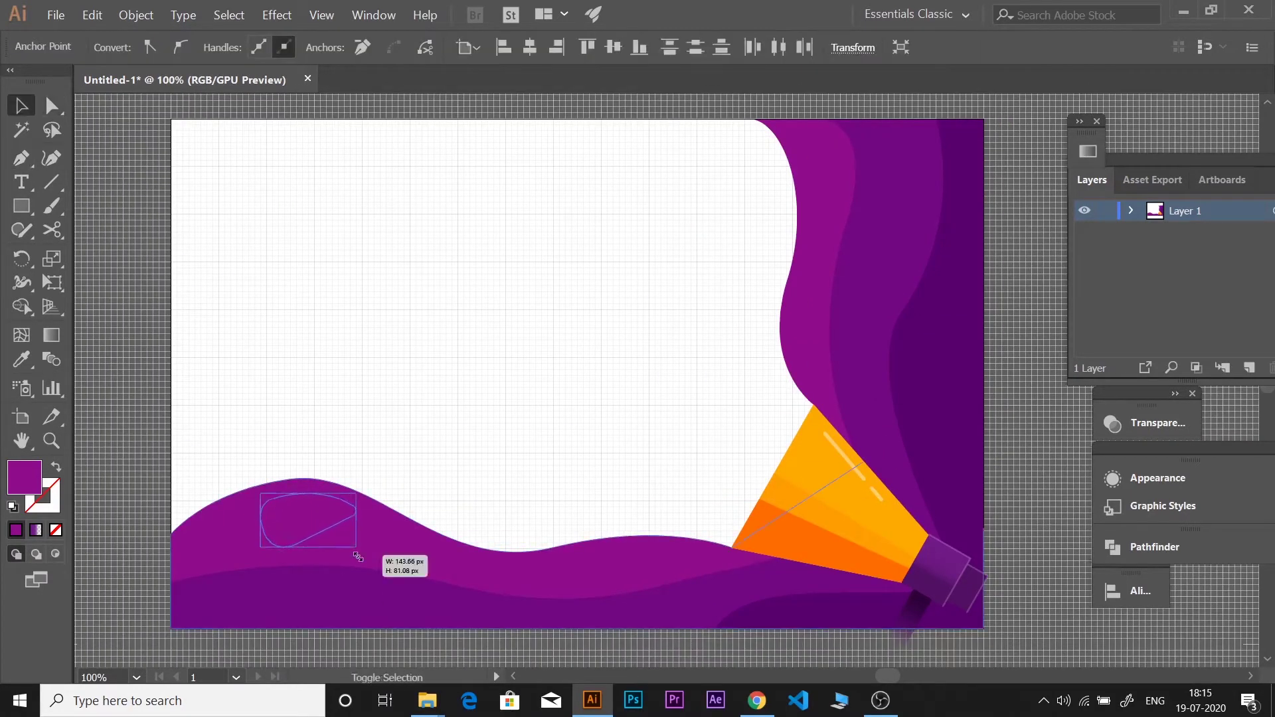
key("ctrl+shift+a")
key("p")
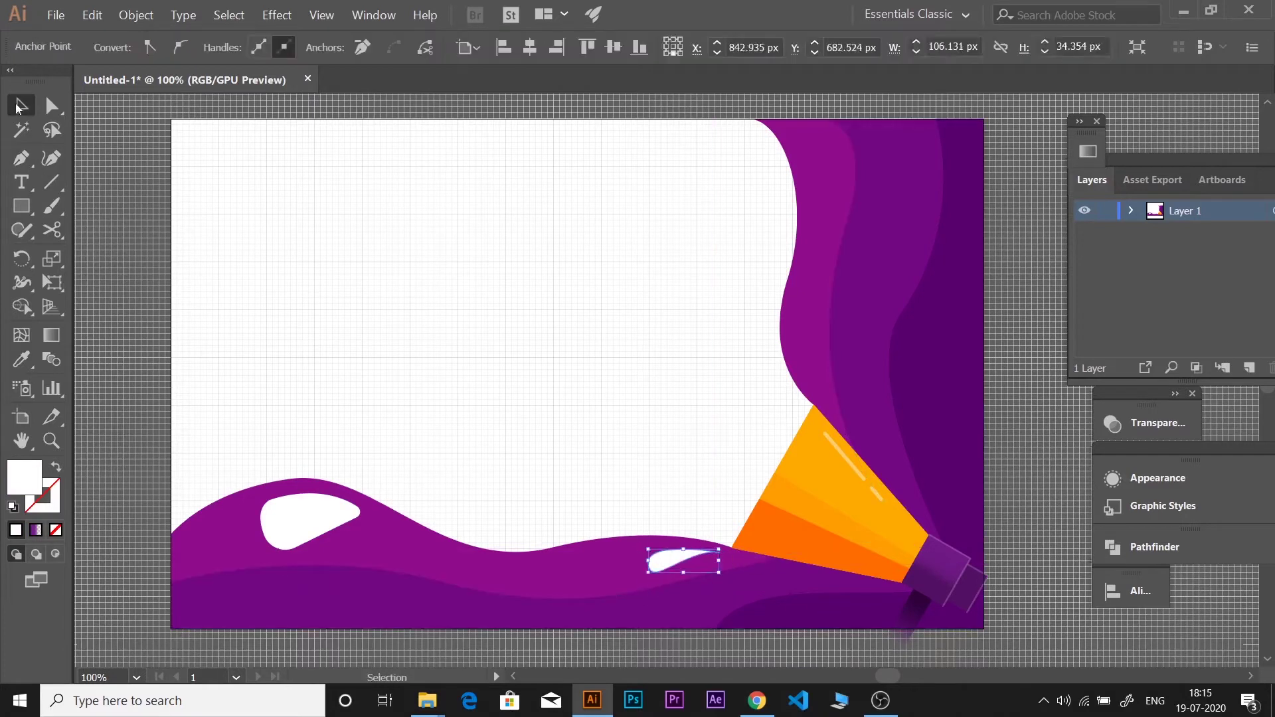
- Reshape the purple droplet and add a flipped copy near the megaphone's mouth
key("a")
left_click(664, 511)
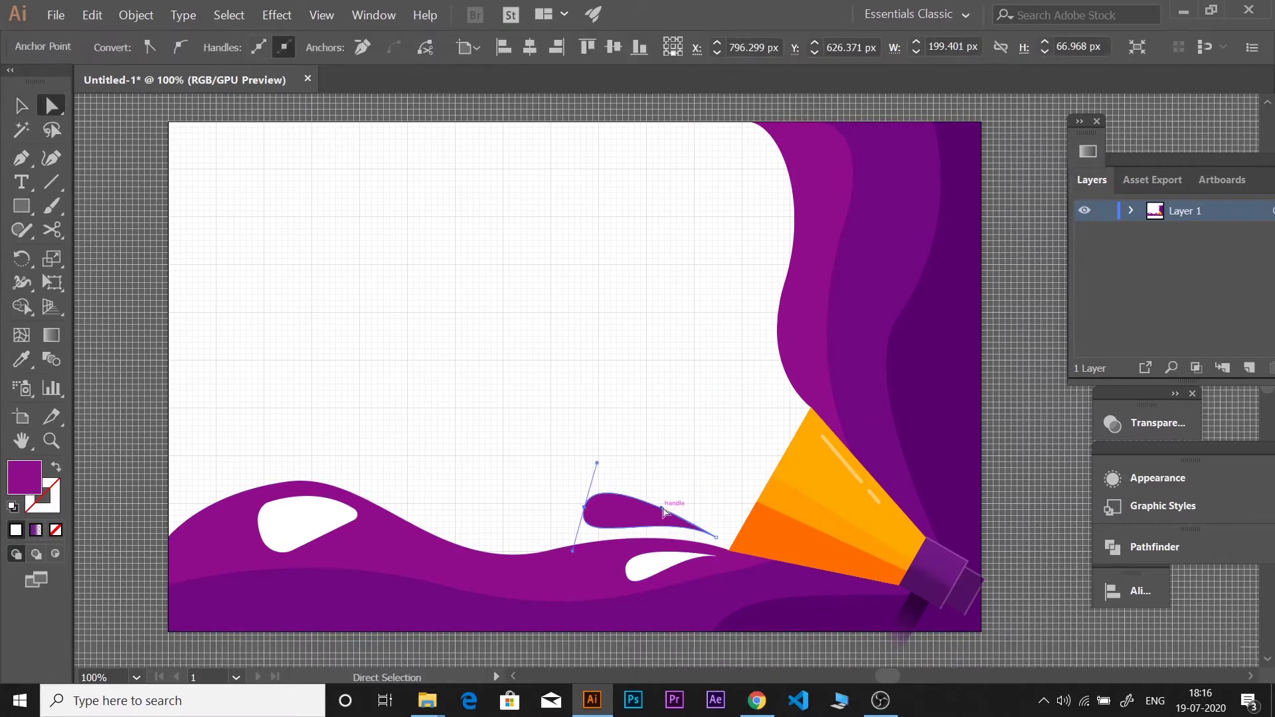
key("v")
left_click_drag(687, 564, 665, 555)
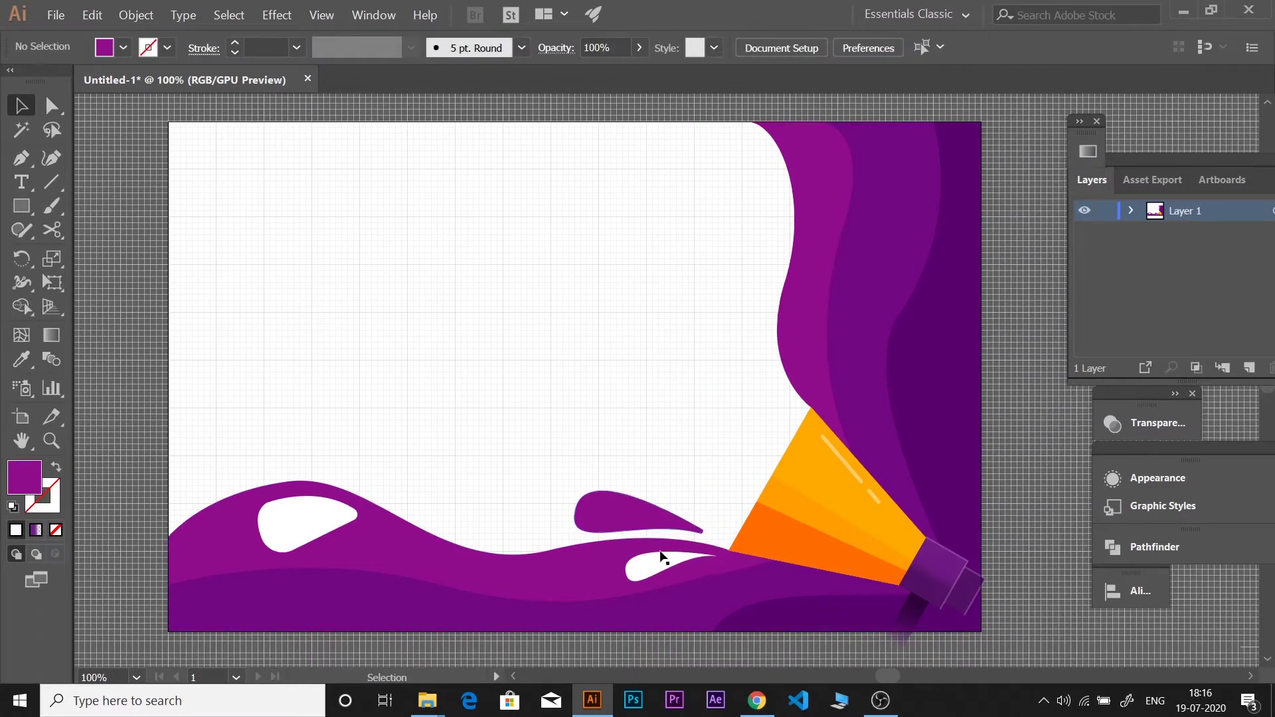
mouse_move(750, 525)
left_mouse_down()
mouse_move(694, 475)
mouse_move(785, 428)
left_mouse_up()
left_click(667, 473)
key("v")
left_click(971, 436)
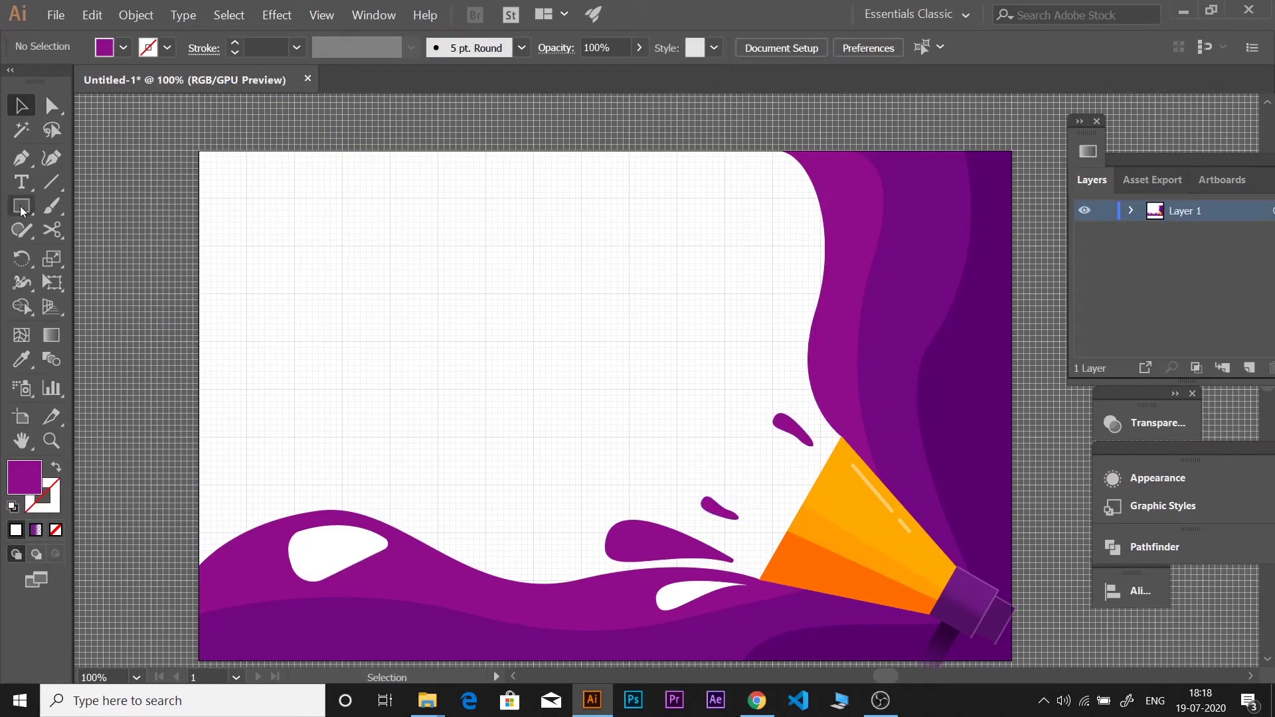
- Add a dark purple circle at the megaphone's mouth and hide the grid
left_click_drag(821, 513, 821, 514)
key("v")
key("ctrl+shift+a")
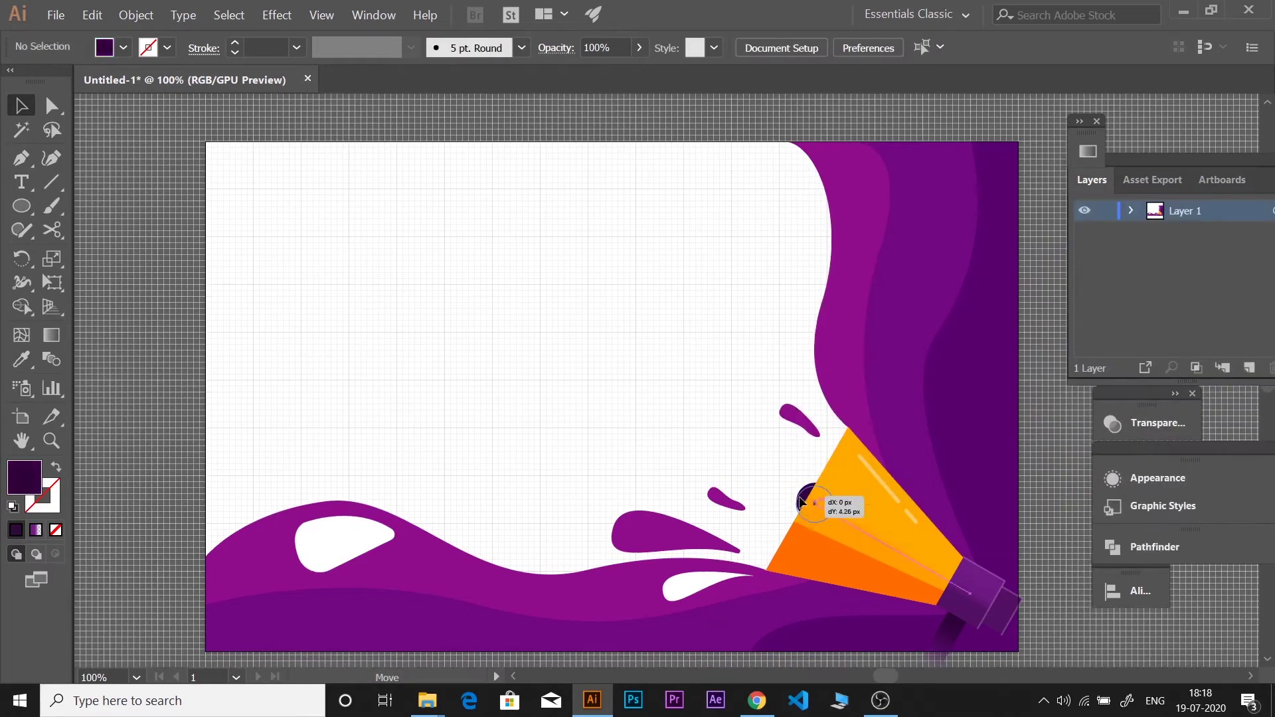
key("m")
key("ctrl+apostrophe")
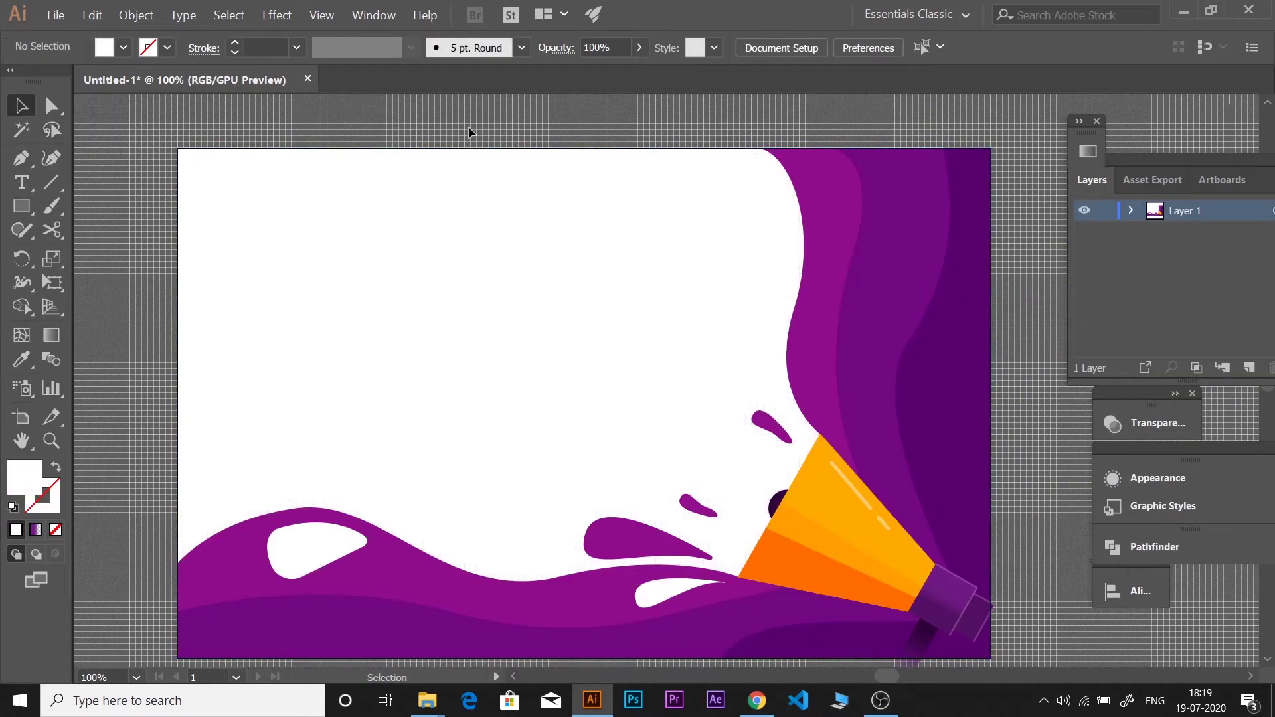
- Add a bold 'YOUR LOGO' heading at top-left with a small purple dot beside it
left_click(247, 189)
type("YOUR LOGO")
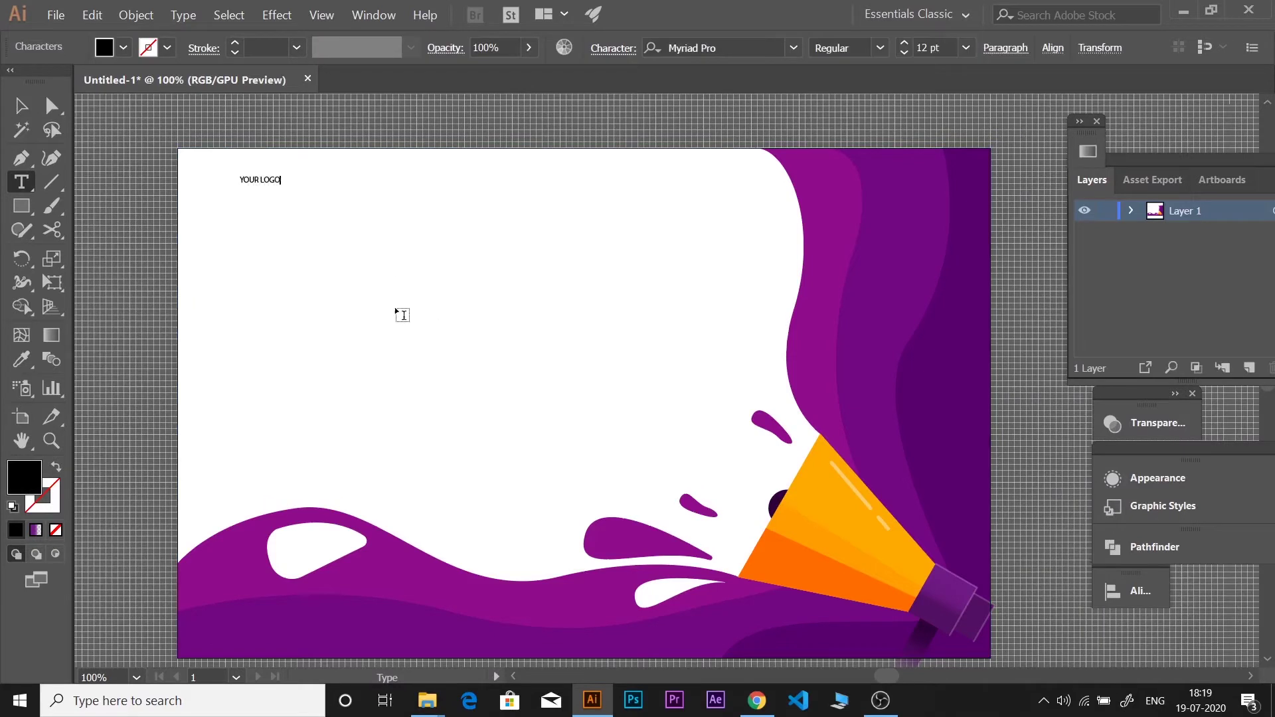
key("Escape")
left_click(619, 106)
left_click(593, 305)
left_click(379, 135)
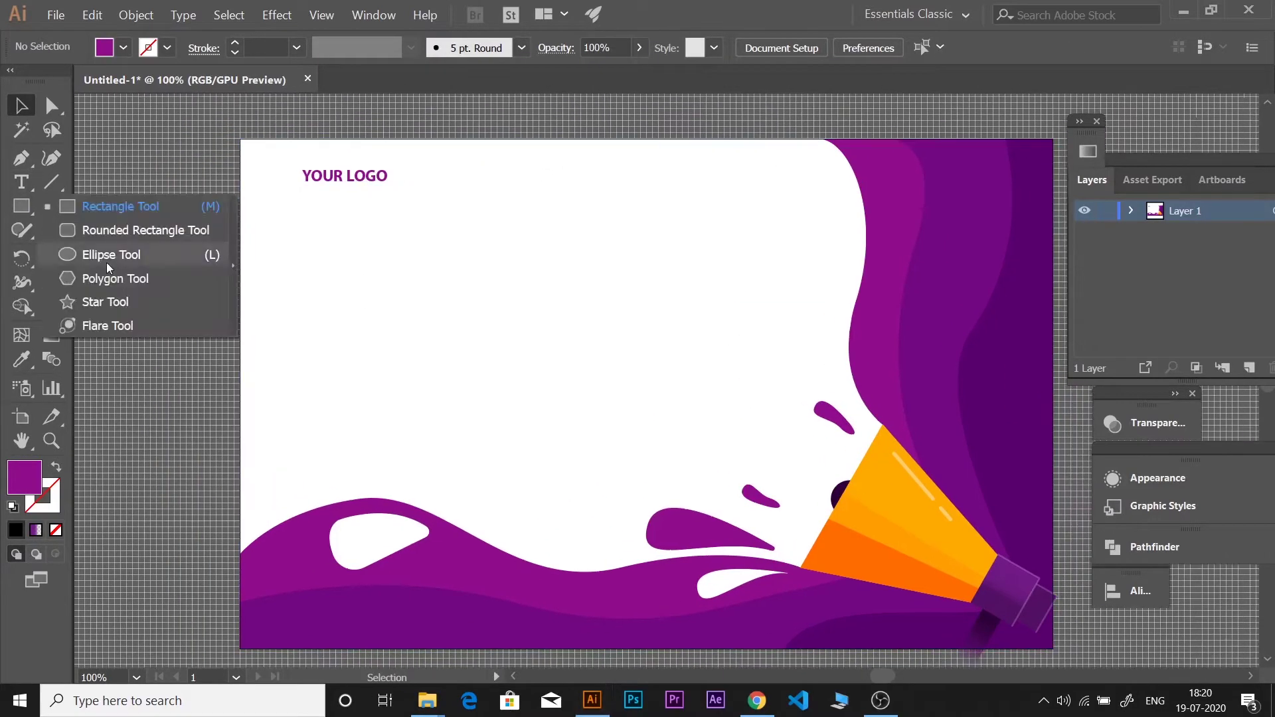
left_click_drag(21, 206, 106, 253)
mouse_move(312, 250)
left_mouse_down()
mouse_move(325, 263)
mouse_move(297, 269)
left_mouse_up()
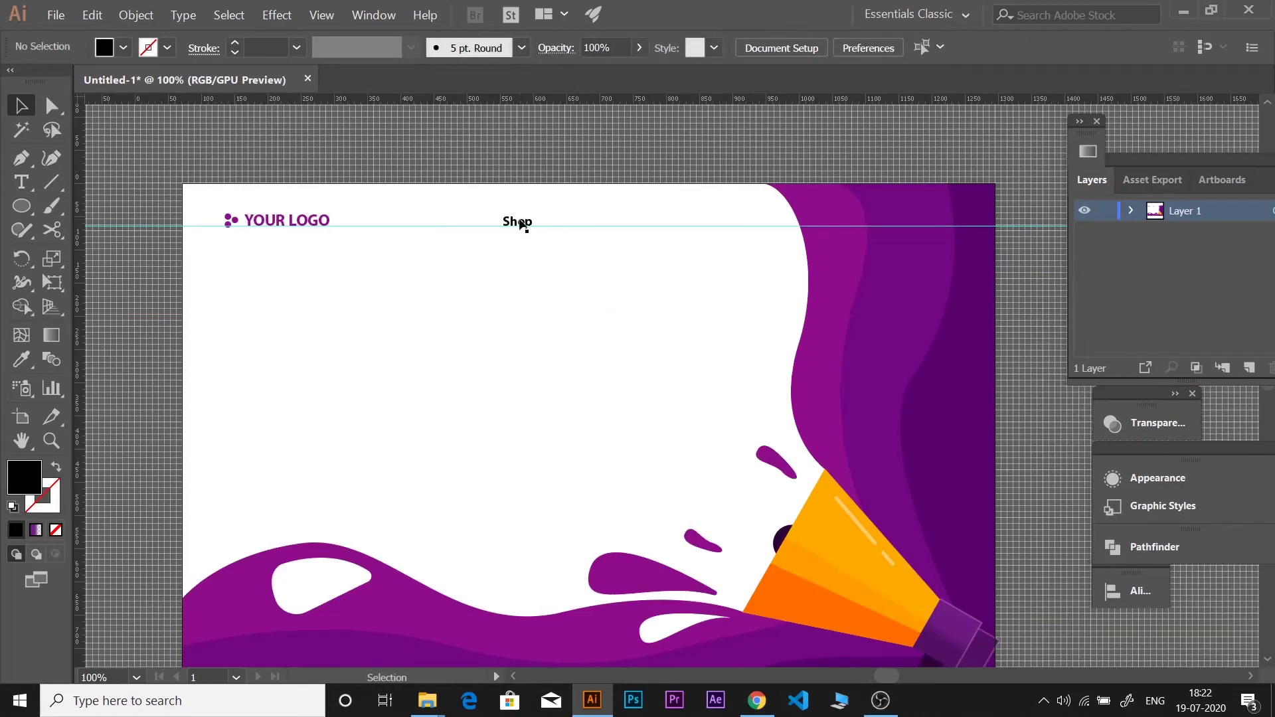
- Set the Shop label to Minion Variable Concept Regular
left_click(612, 47)
left_click(501, 139)
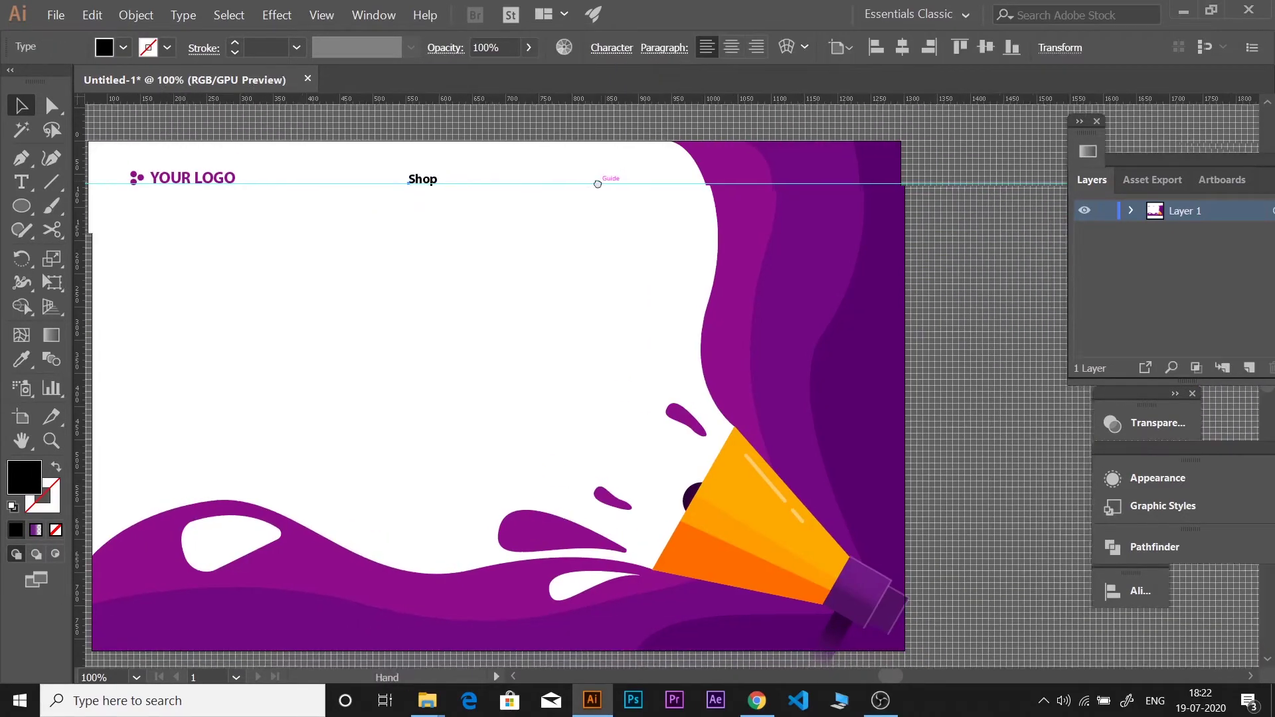
left_click(618, 81)
left_click(466, 305)
left_click(538, 335)
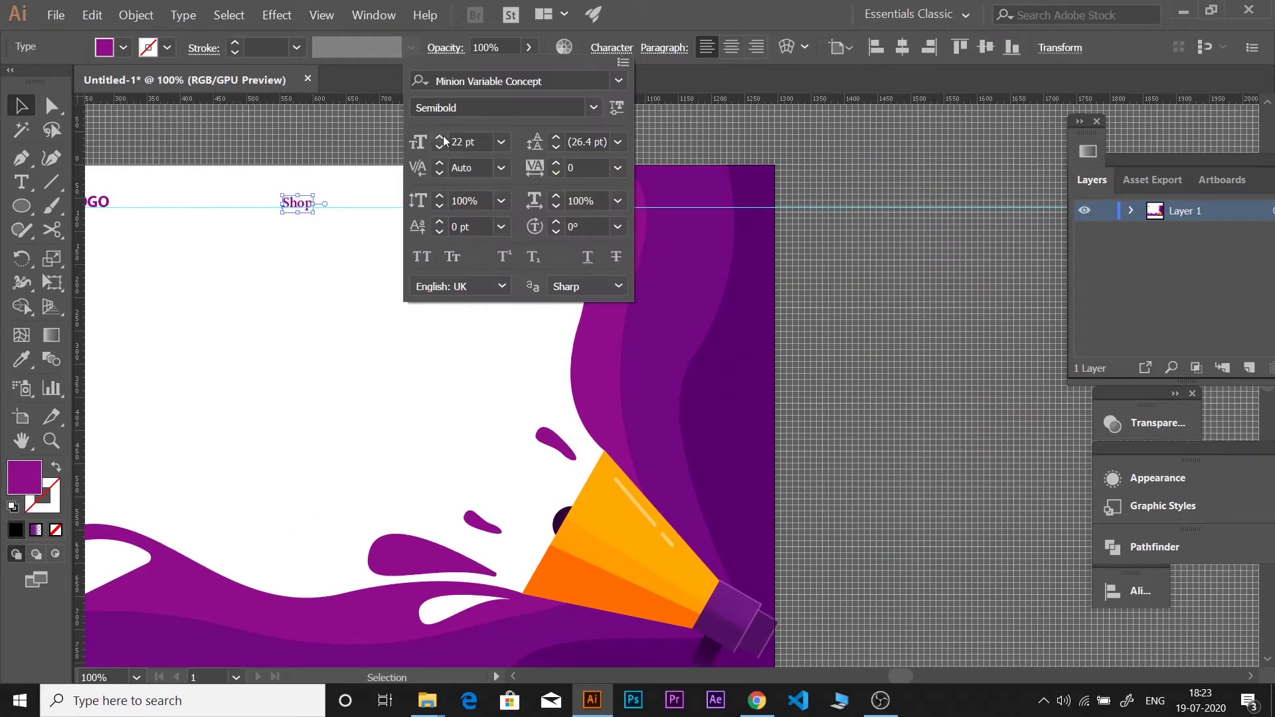
- Repeat Shop to the right and retype the copies as About, Blog and News
left_click_drag(551, 213, 616, 211)
key("ctrl+d")
key("ctrl+d")
type("t")
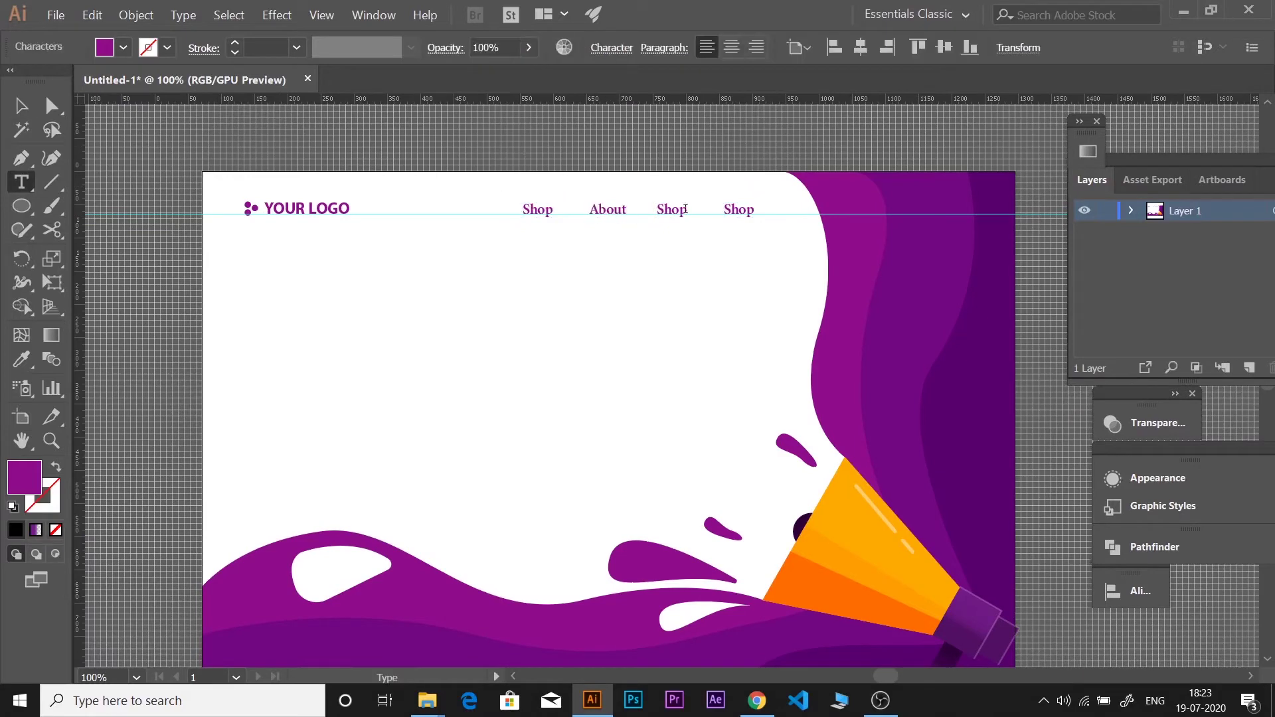
type("News")
key("Escape")
key("ctrl+a")
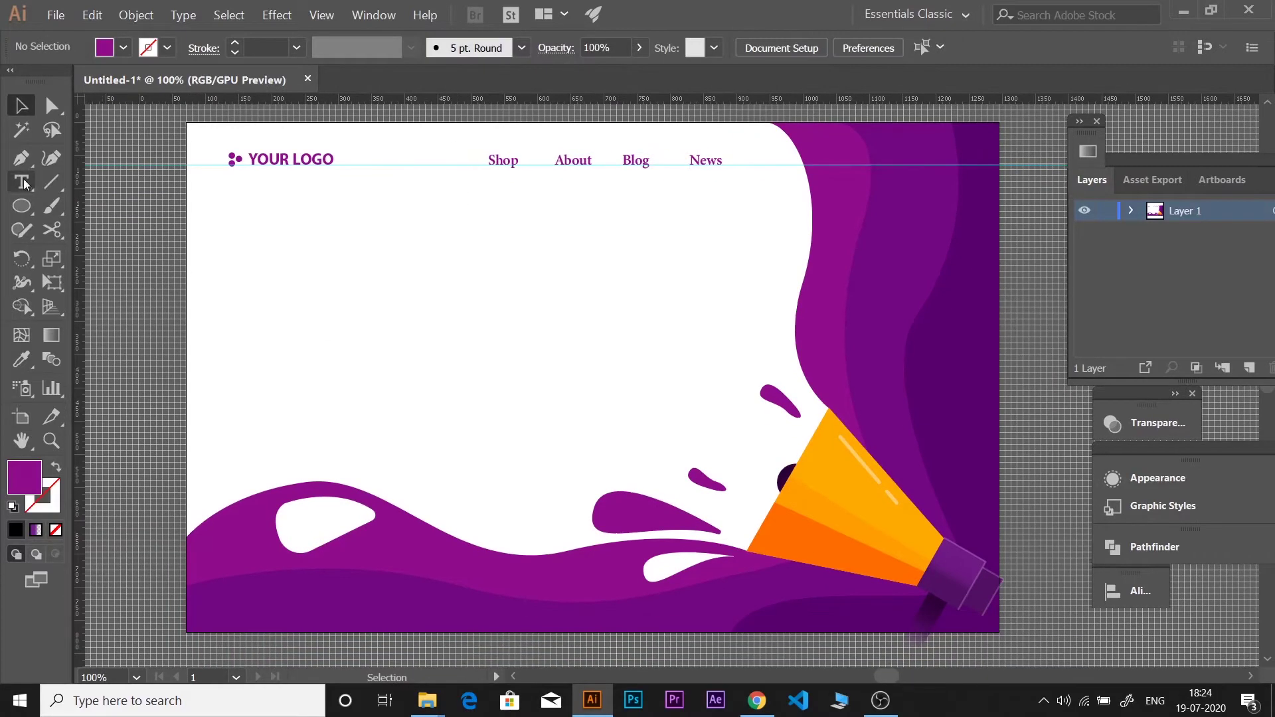
- Draw a small purple X with the Pen tool
key("p")
scroll(241, 293, "up", 5)
key("shift+x")
- Swap the X's fill and stroke and enlarge it
key("v")
scroll(355, 352, "down", 4)
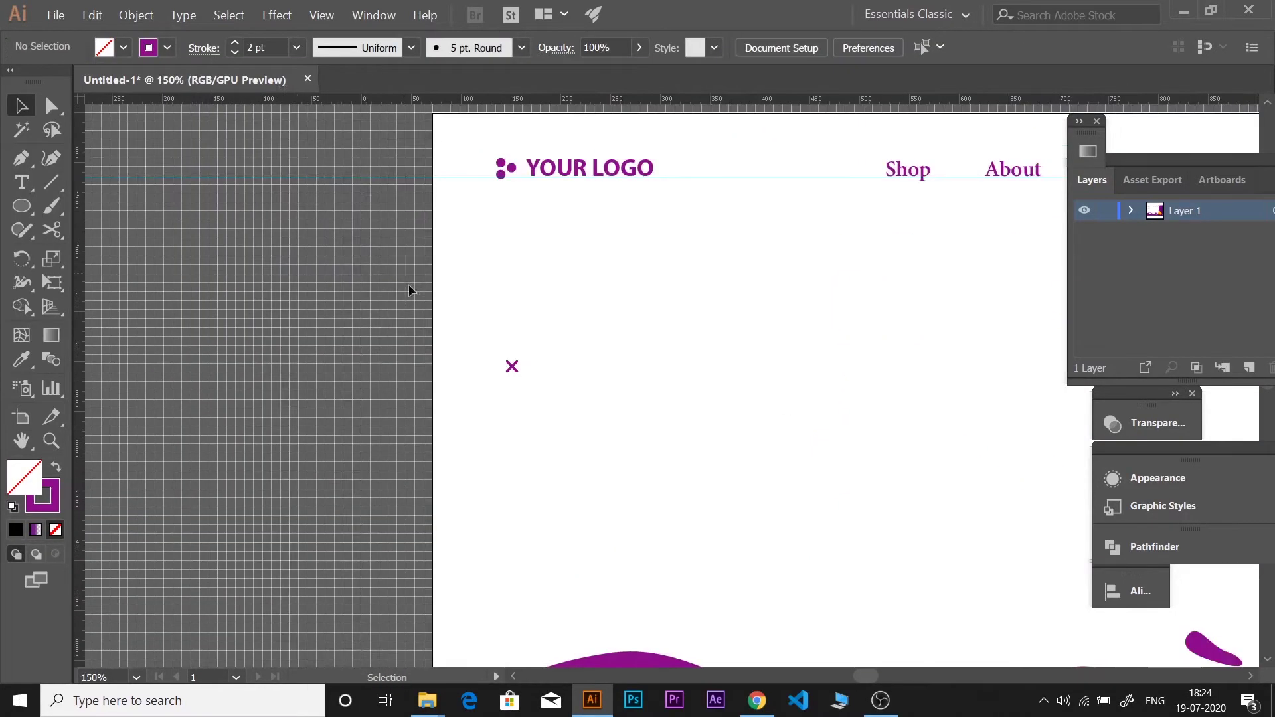
left_click_drag(408, 348, 347, 319)
left_click(336, 316)
scroll(613, 314, "down", 3)
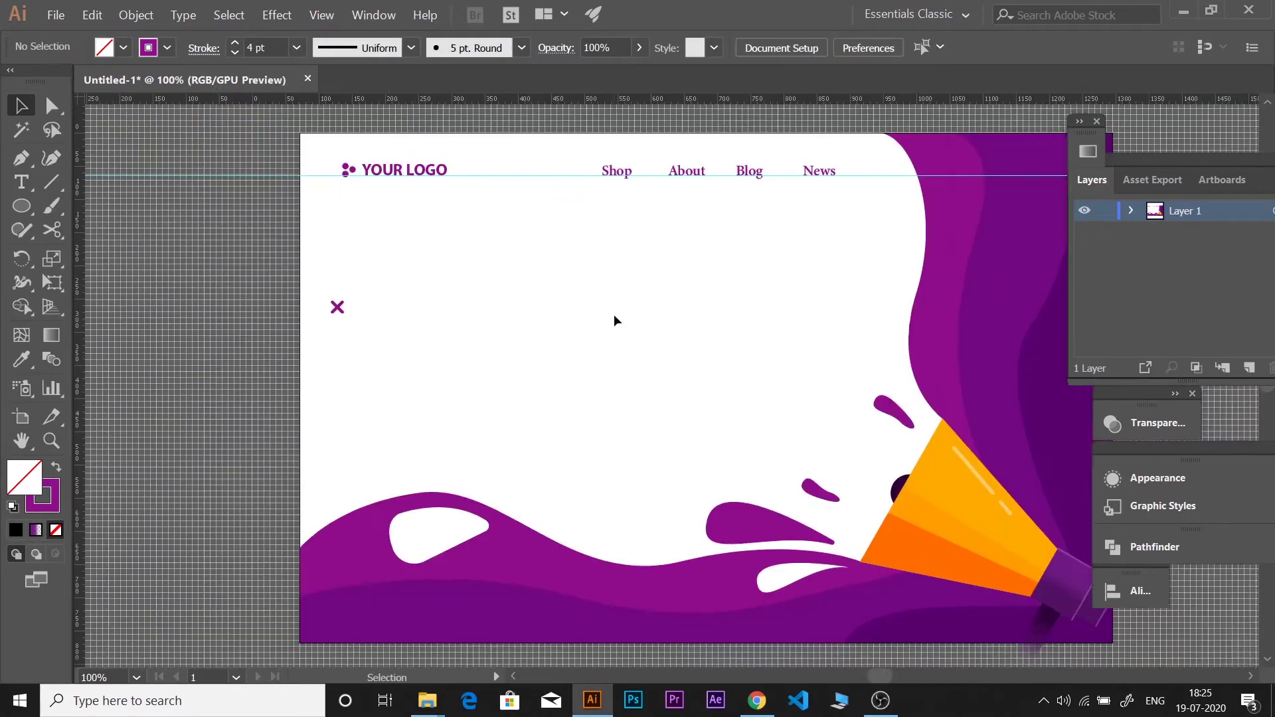
- Build a purple dot grid under the menu from small copied circles
left_click_drag(22, 206, 100, 253)
scroll(507, 427, "up", 5)
left_click_drag(336, 459, 350, 472)
key("v")
left_click_drag(344, 464, 368, 465)
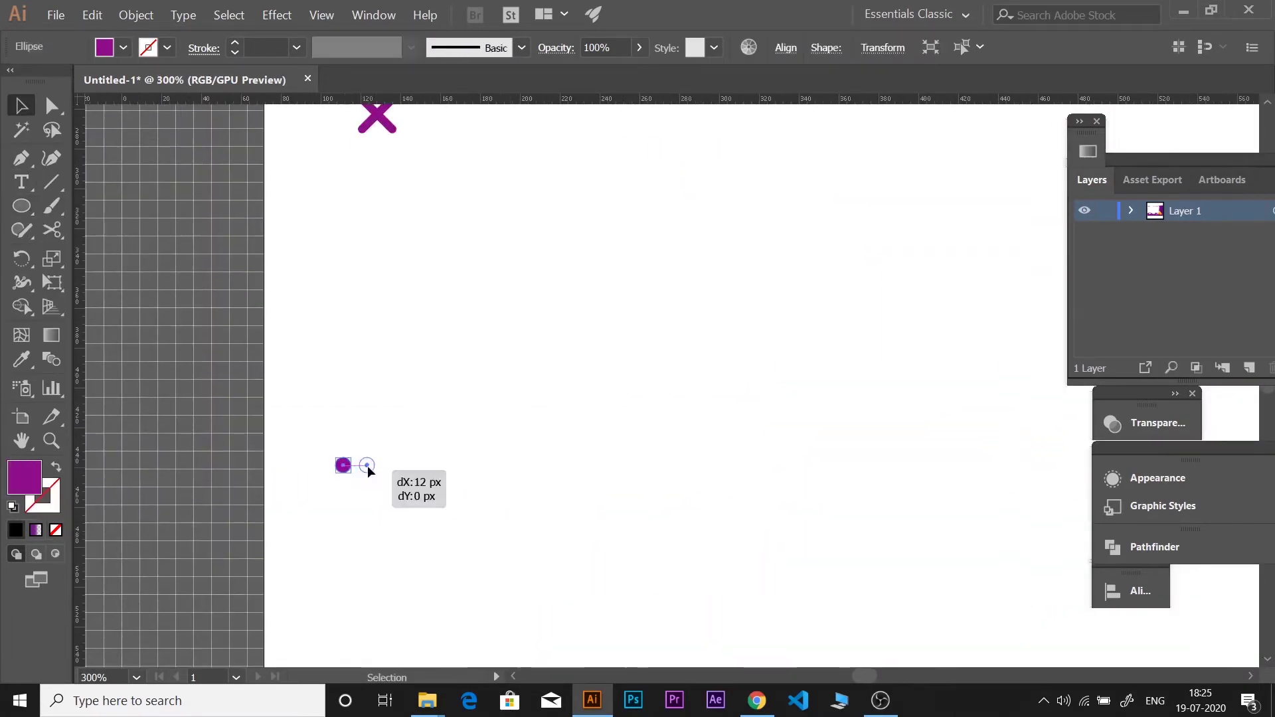
left_click_drag(459, 537, 330, 457)
left_click_drag(445, 465, 445, 491)
left_click(531, 555)
scroll(647, 365, "down", 3)
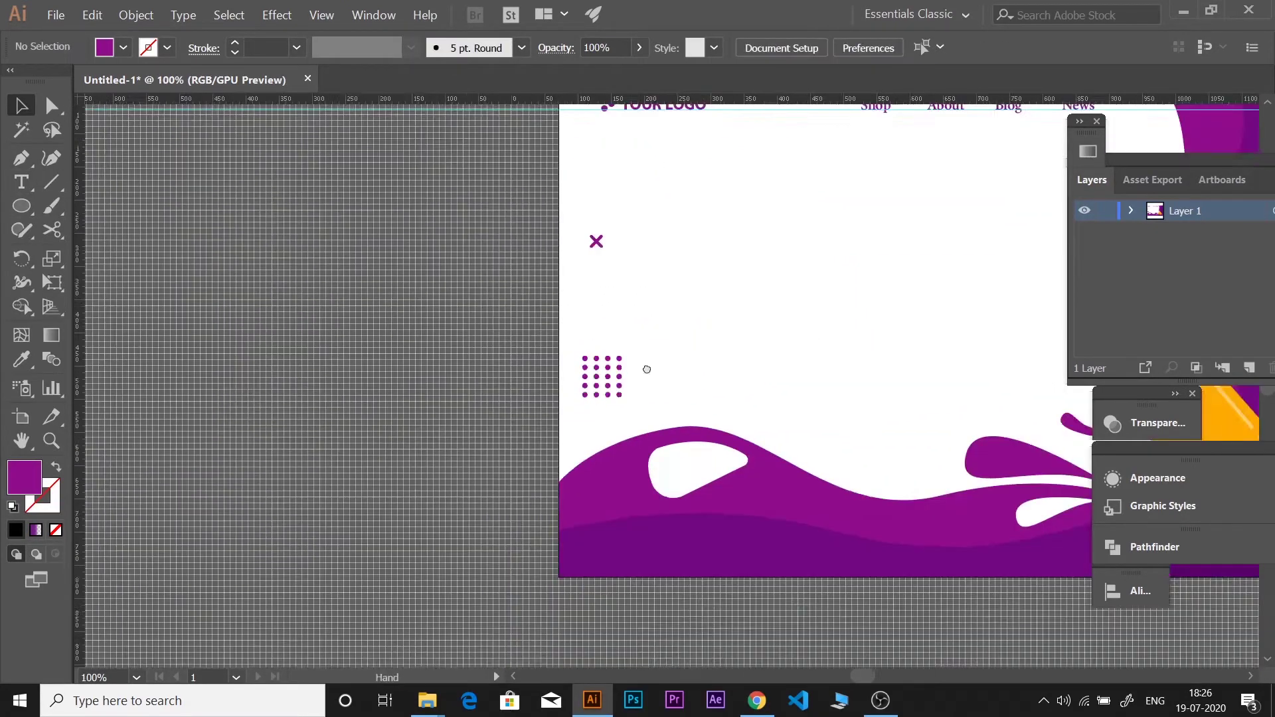
left_click_drag(647, 365, 422, 441)
- Build a five-row grid of tiny dots and paste an extra column of dots
left_click_drag(269, 457, 271, 459)
key("v")
scroll(533, 489, "up", 3)
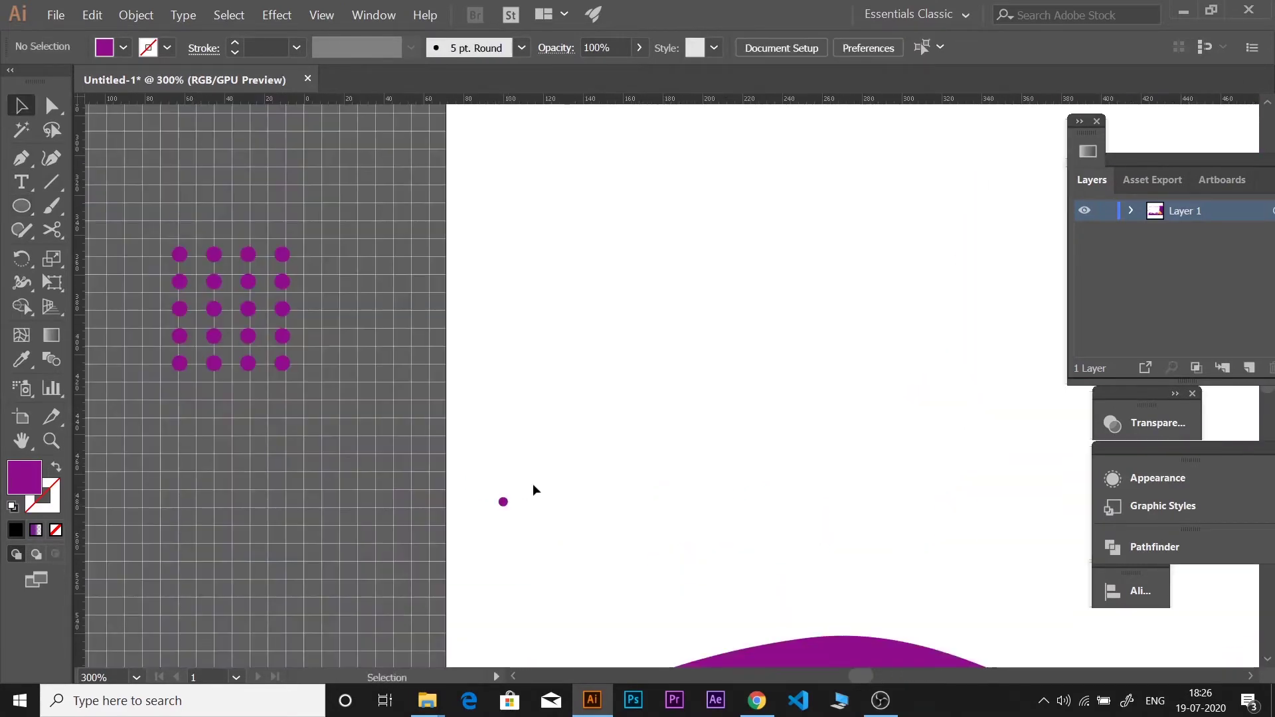
scroll(531, 334, "up", 3)
left_click_drag(610, 425, 610, 425)
key("ctrl+d")
key("ctrl+d")
key("ctrl+d")
scroll(610, 425, "down", 6)
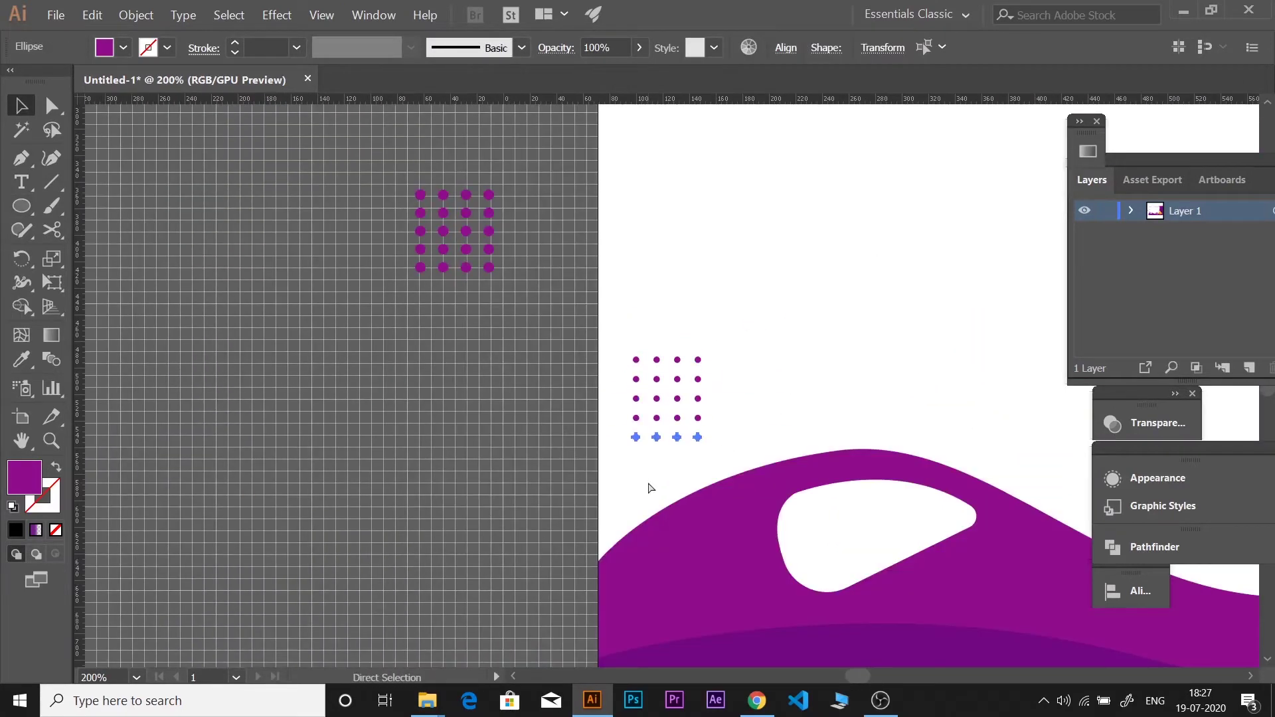
key("ctrl+v")
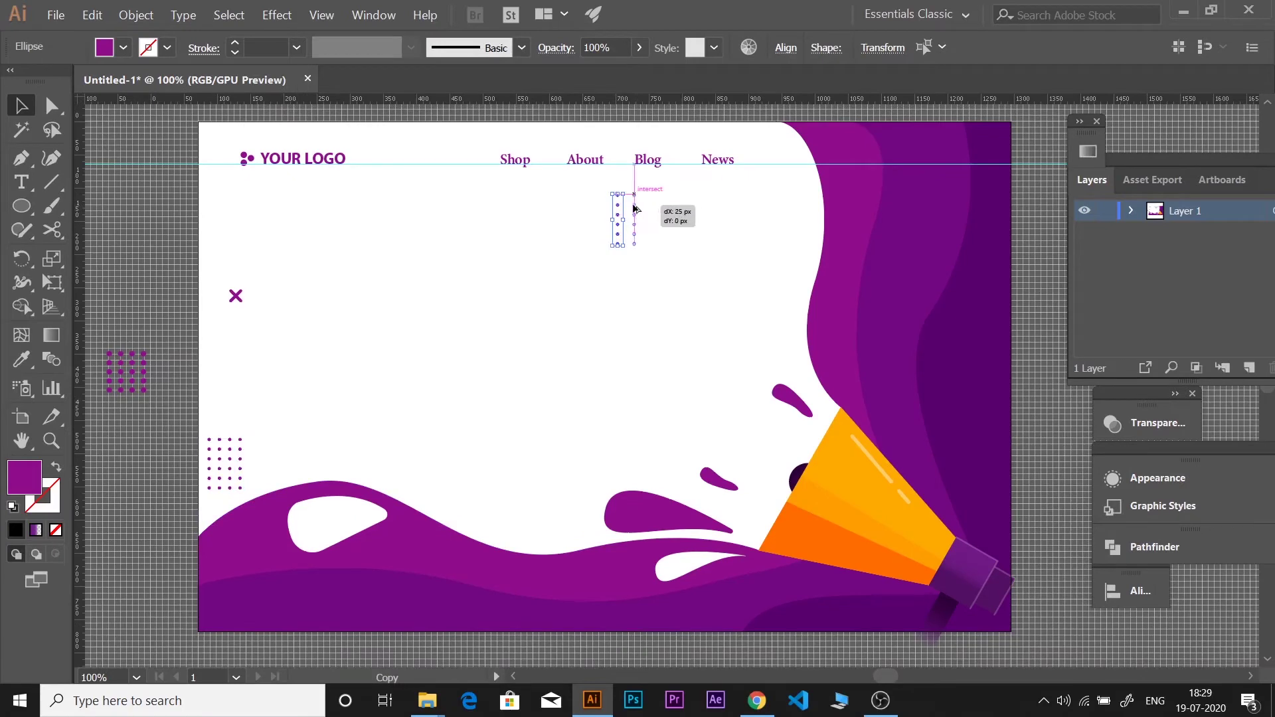
left_click(186, 246)
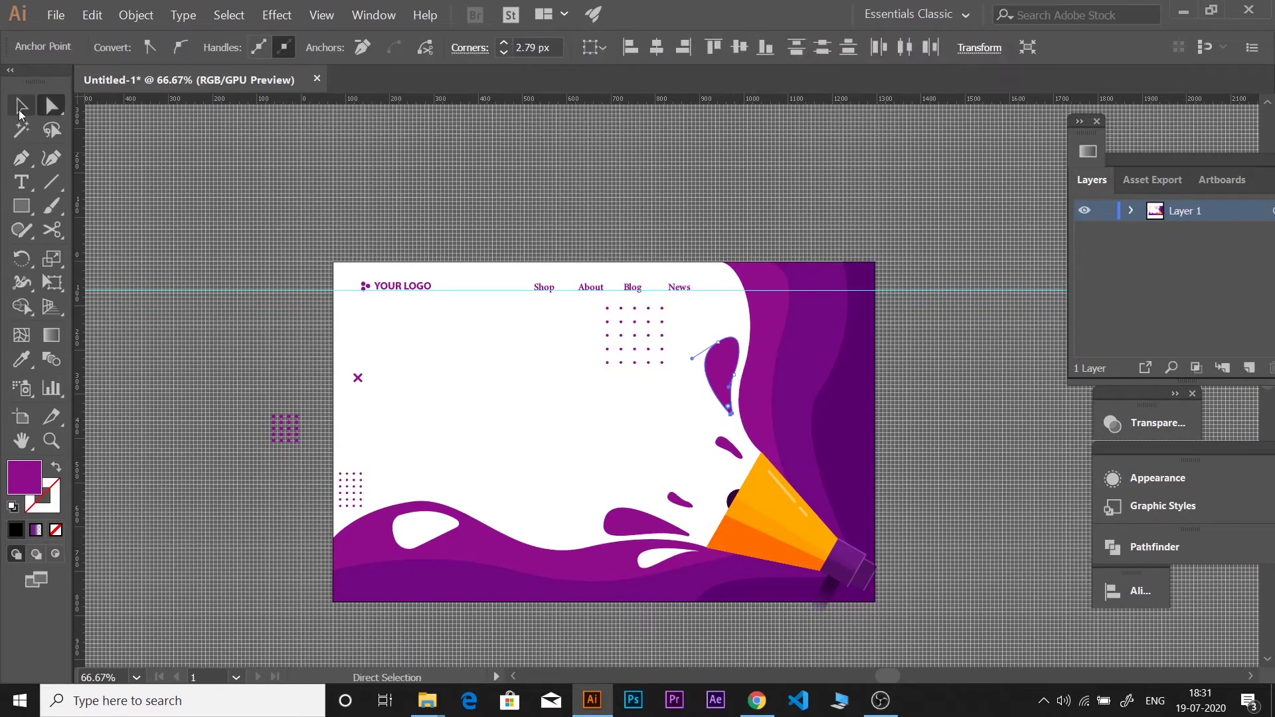
- Finish the purple splash shape and zoom the view to 100%
key("v")
left_click(286, 346)
key("m")
scroll(719, 282, "right", 1)
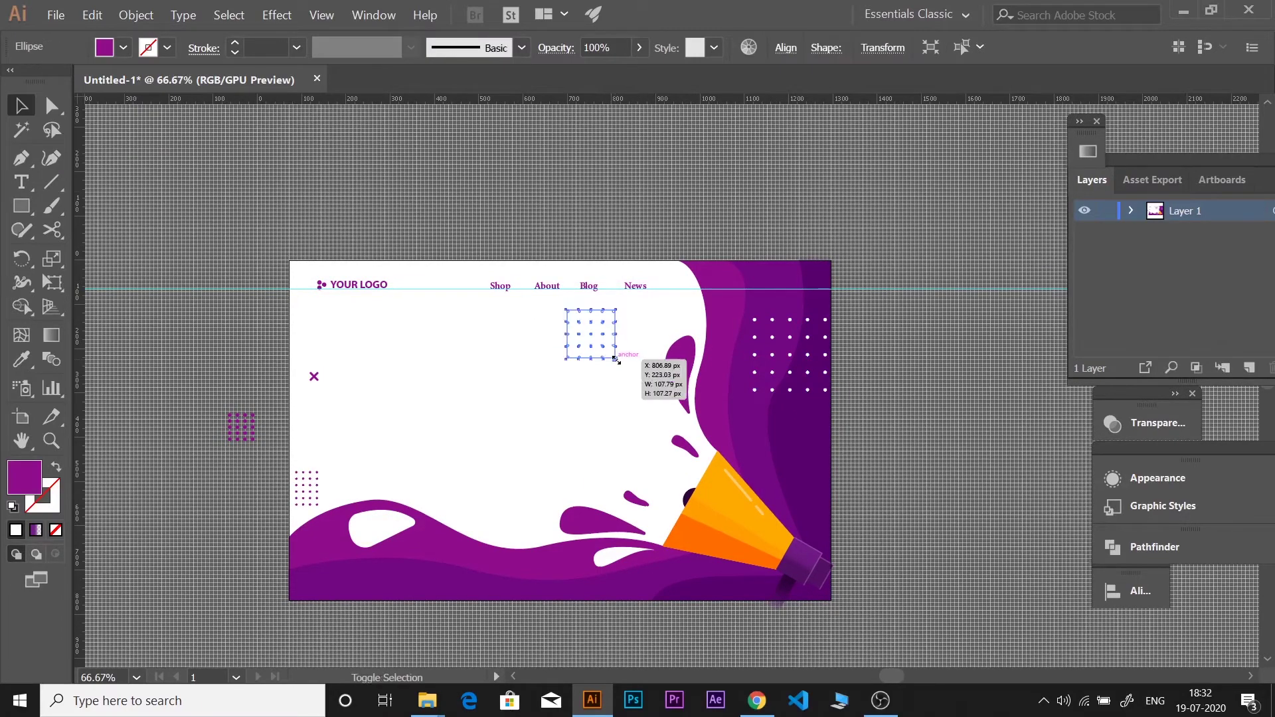
key("m")
key("ctrl+plus")
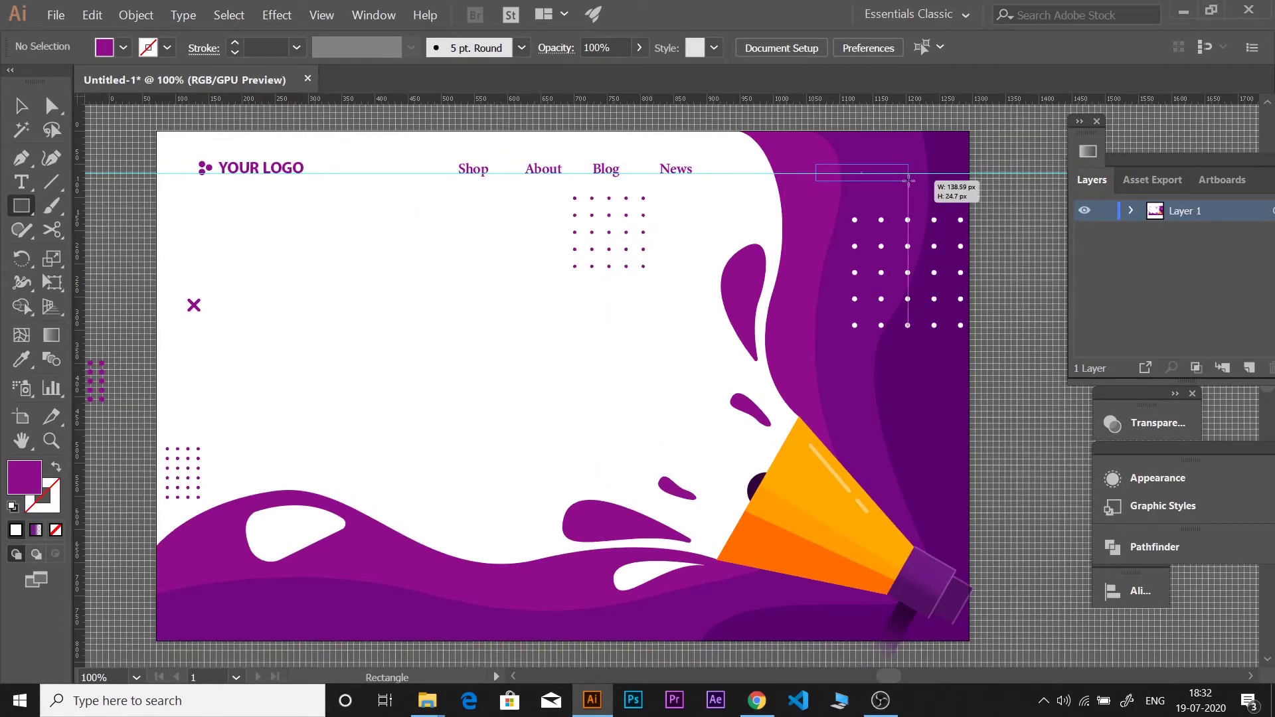
- Draw the rounded search bar and preview a magnifying-glass image from Google Images 'search icon' results
left_click_drag(908, 181, 916, 182)
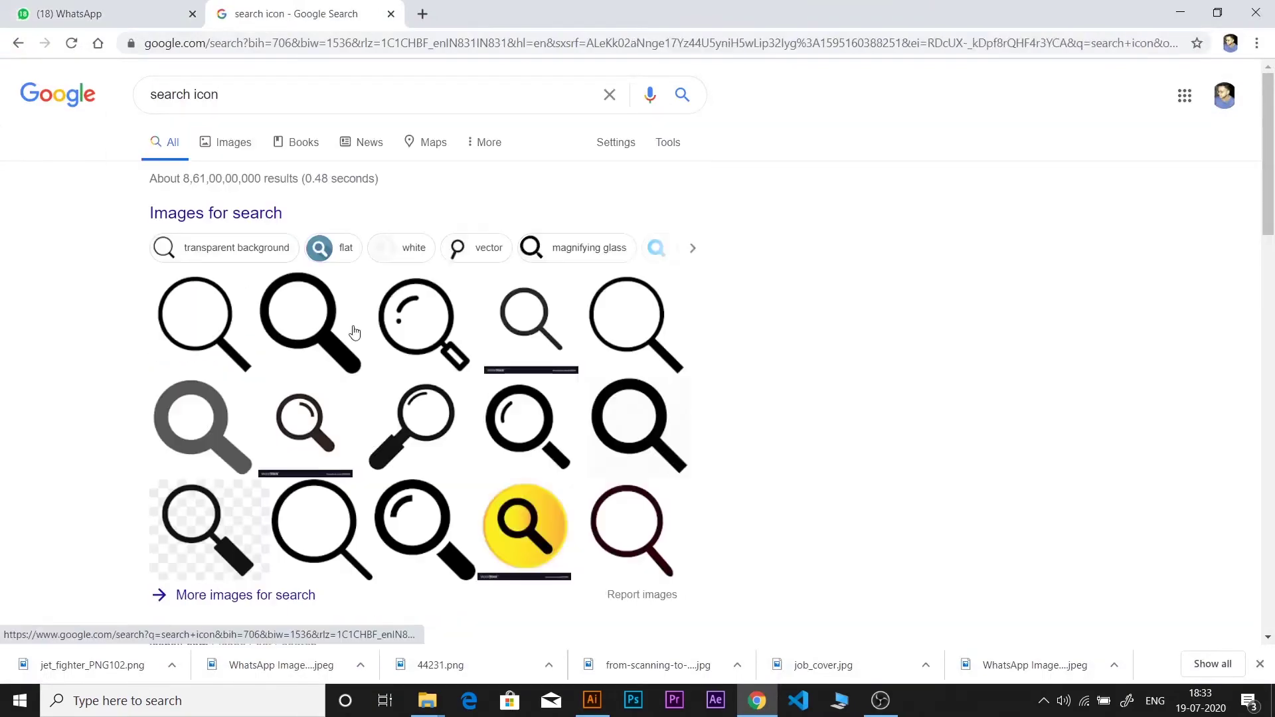
left_click(355, 332)
left_click(80, 199)
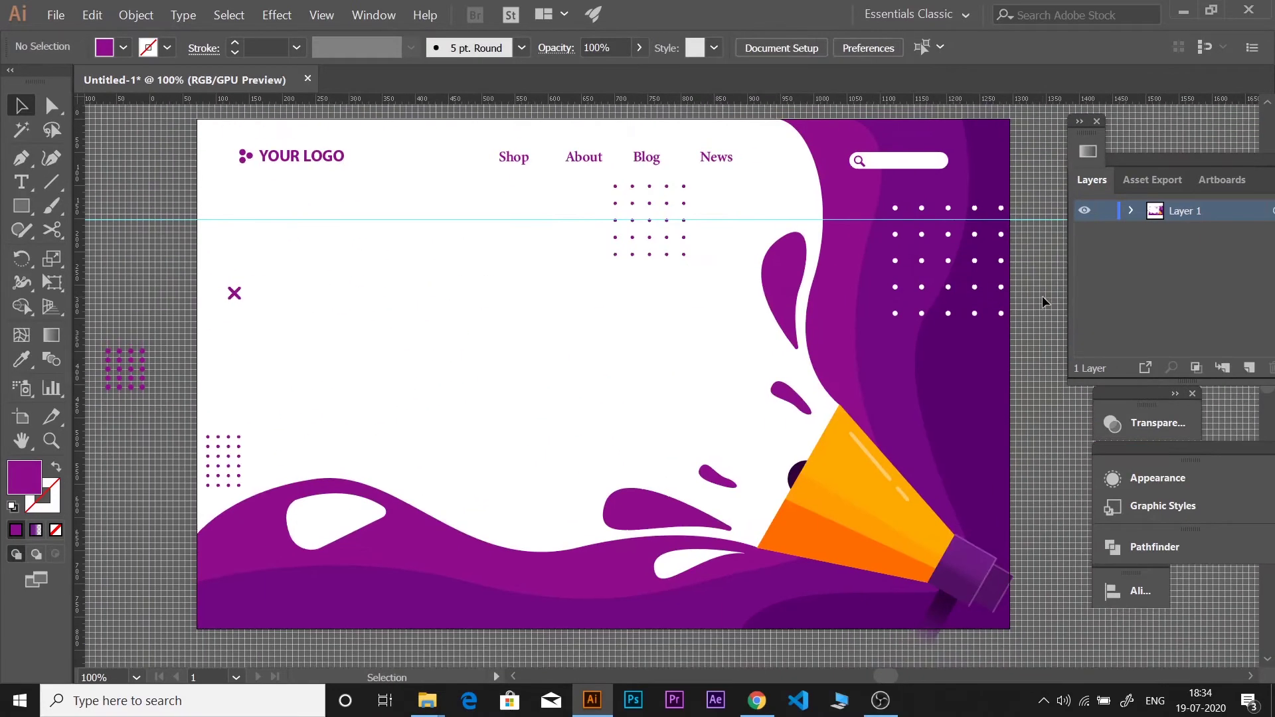
- Type the SUPER SALE headline and the 'ALL PRICE UP TO -75% OFF' subline beneath it
left_click(350, 335)
type("SUPER SALE")
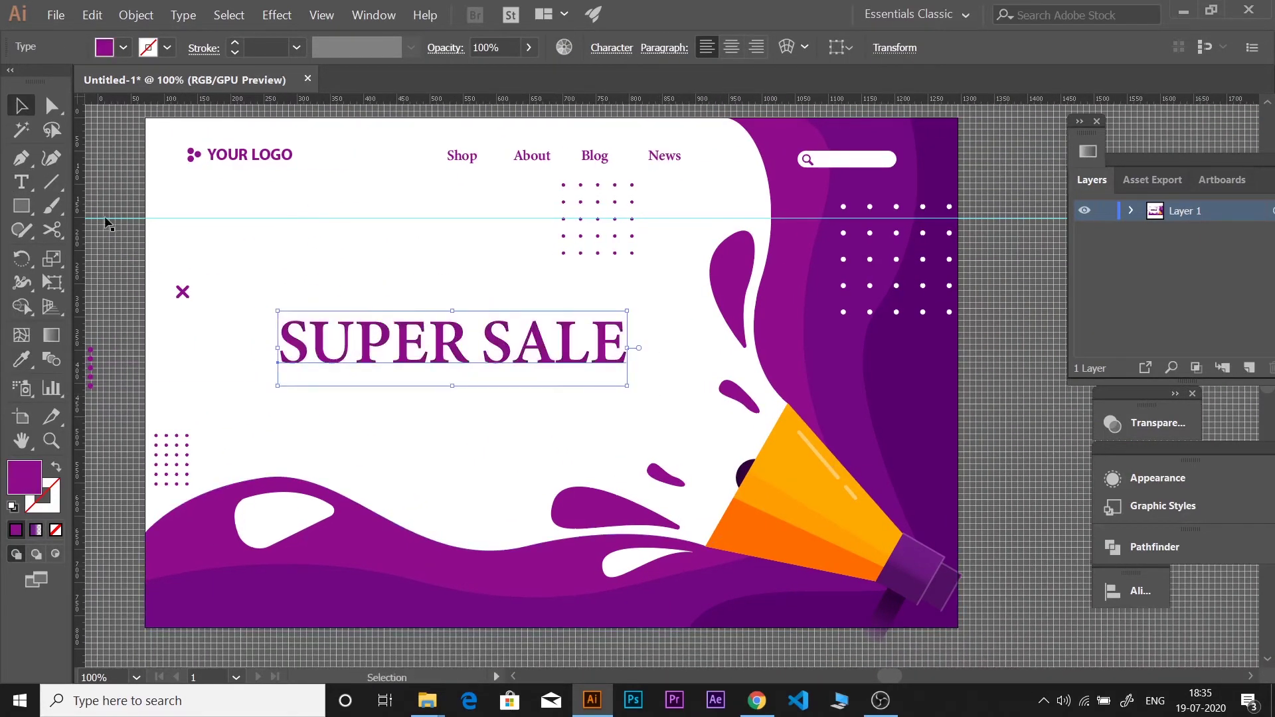
type("t")
left_click(287, 416)
type("ALL PRICE UP TO -75")
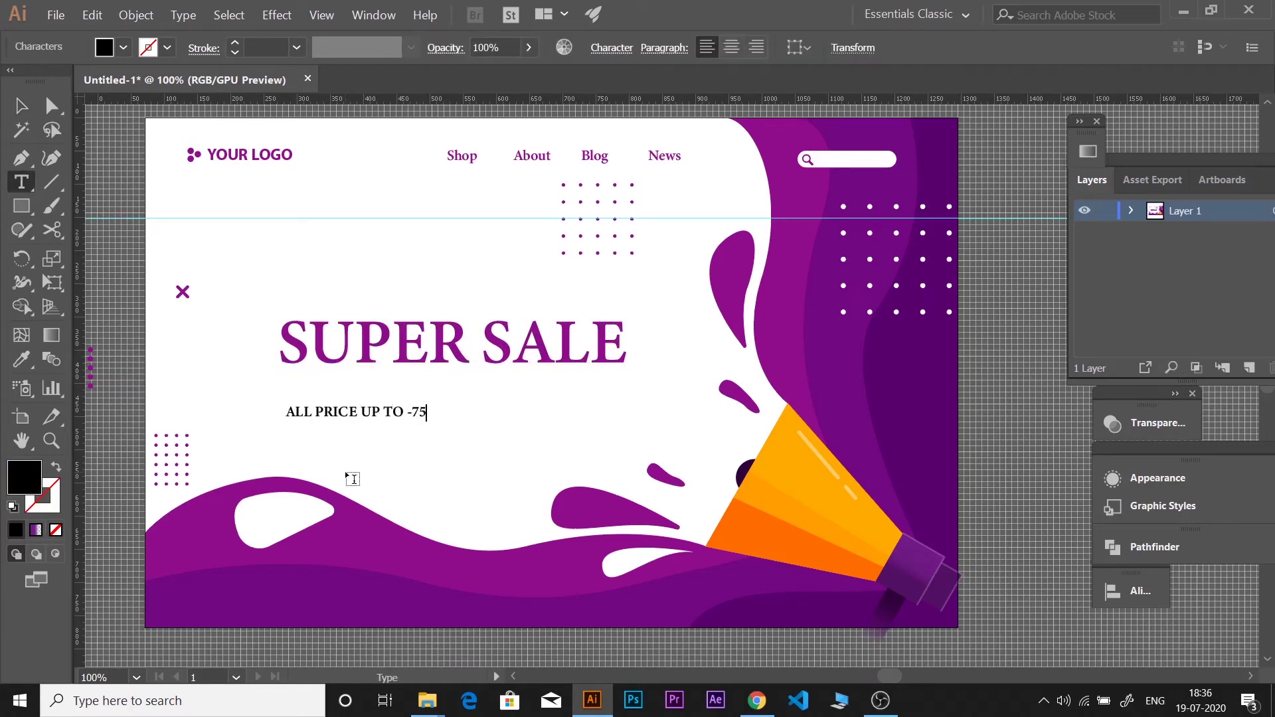
type("% OFF")
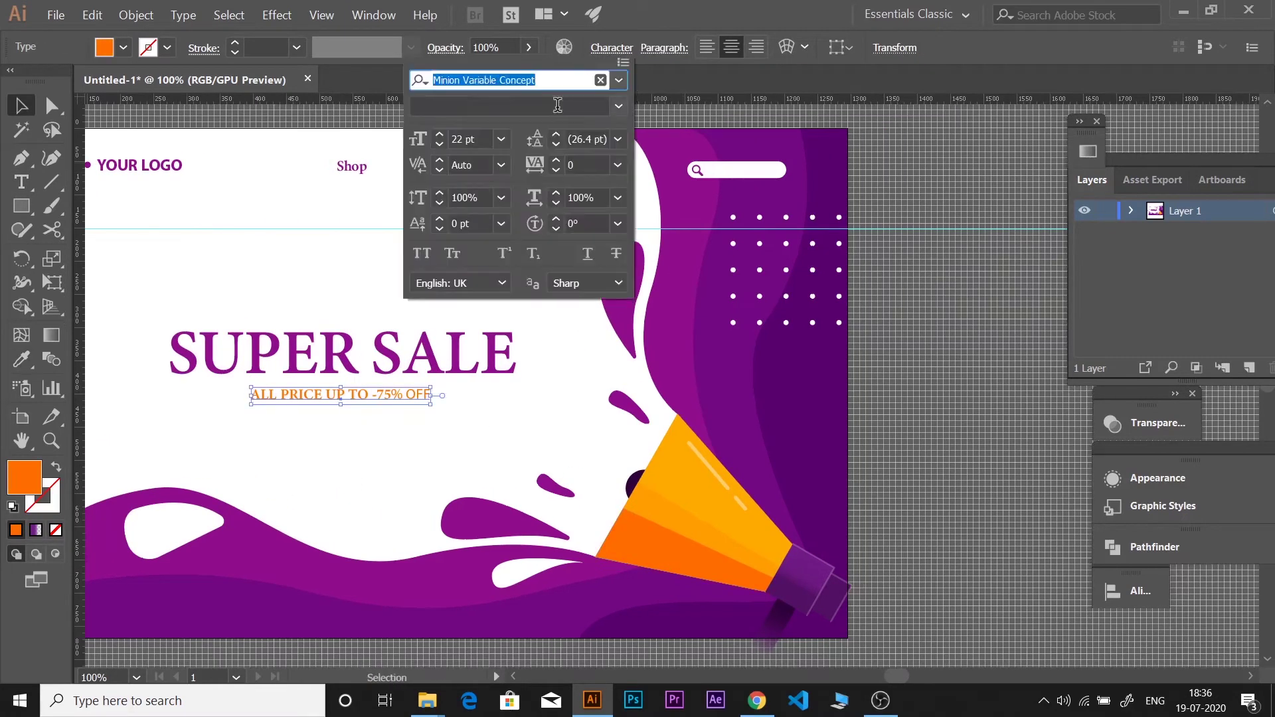
left_click(619, 80)
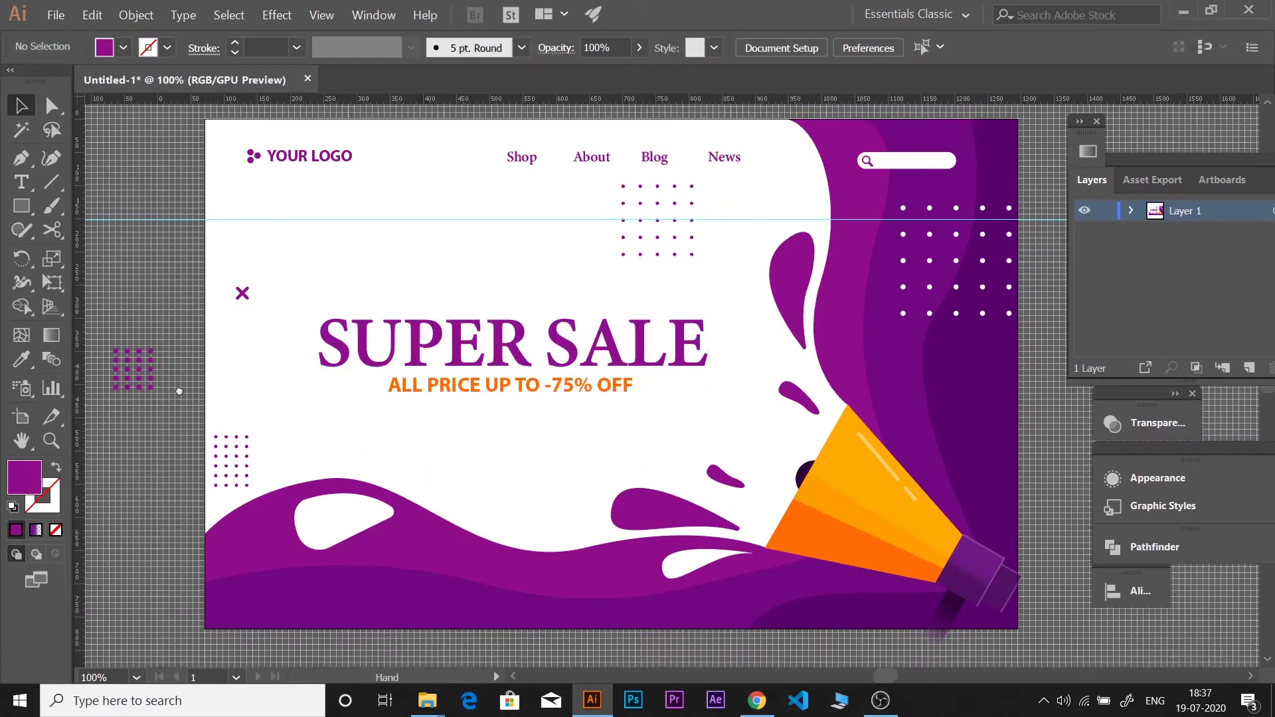
- Draw a rounded button below the sale text, align it, and centre a 'Shop Now' label on it
left_click_drag(439, 405, 589, 440)
left_click(1136, 590)
left_click(22, 182)
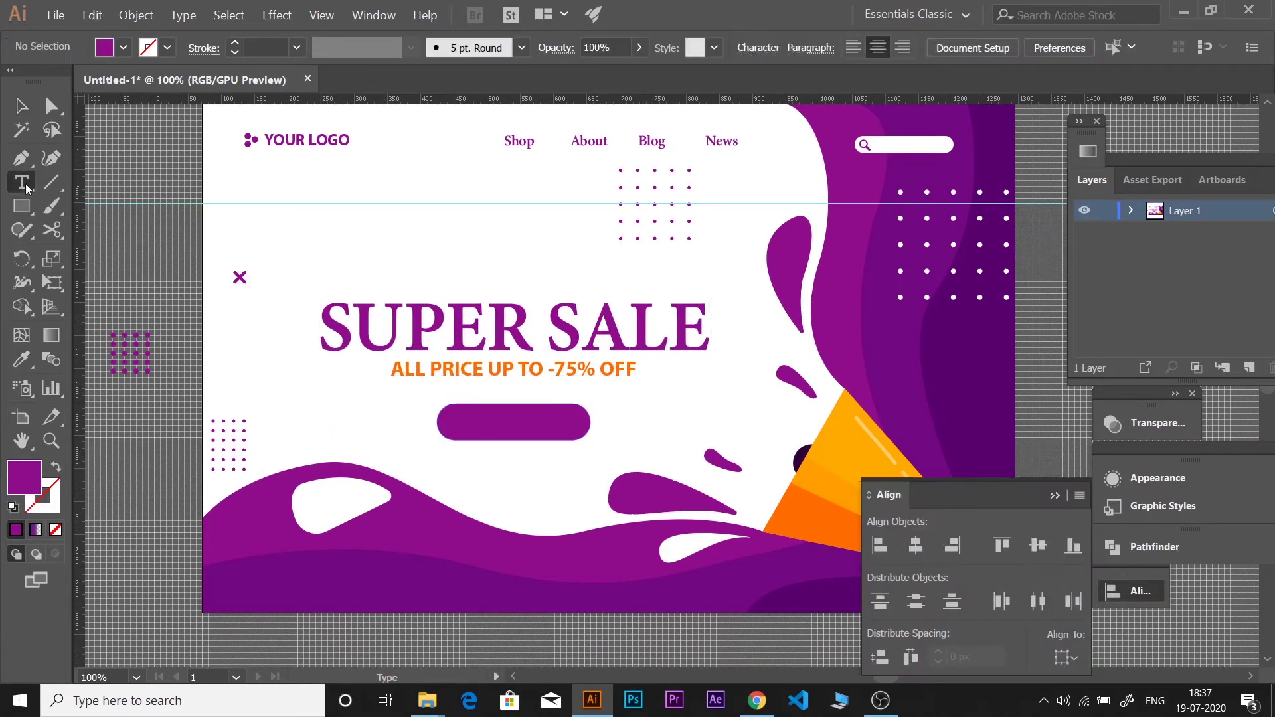
left_click(465, 422)
type("Shop Now")
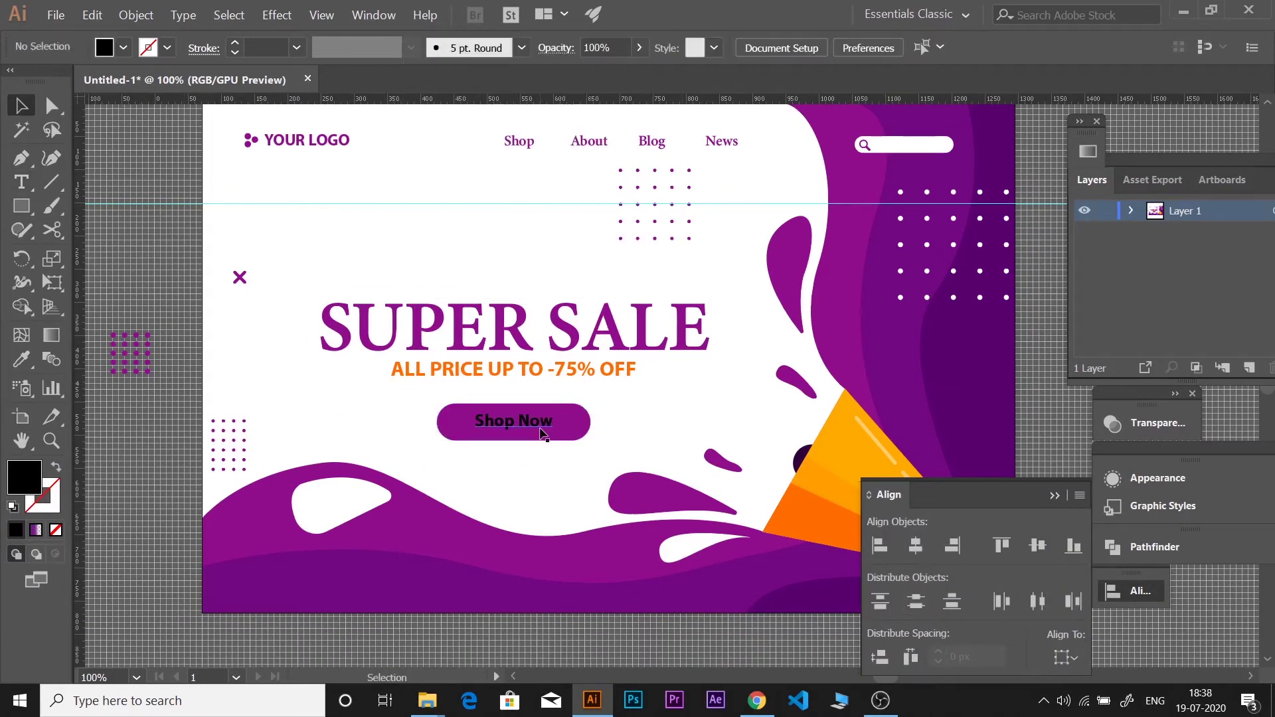
left_click(543, 430)
left_click(730, 47)
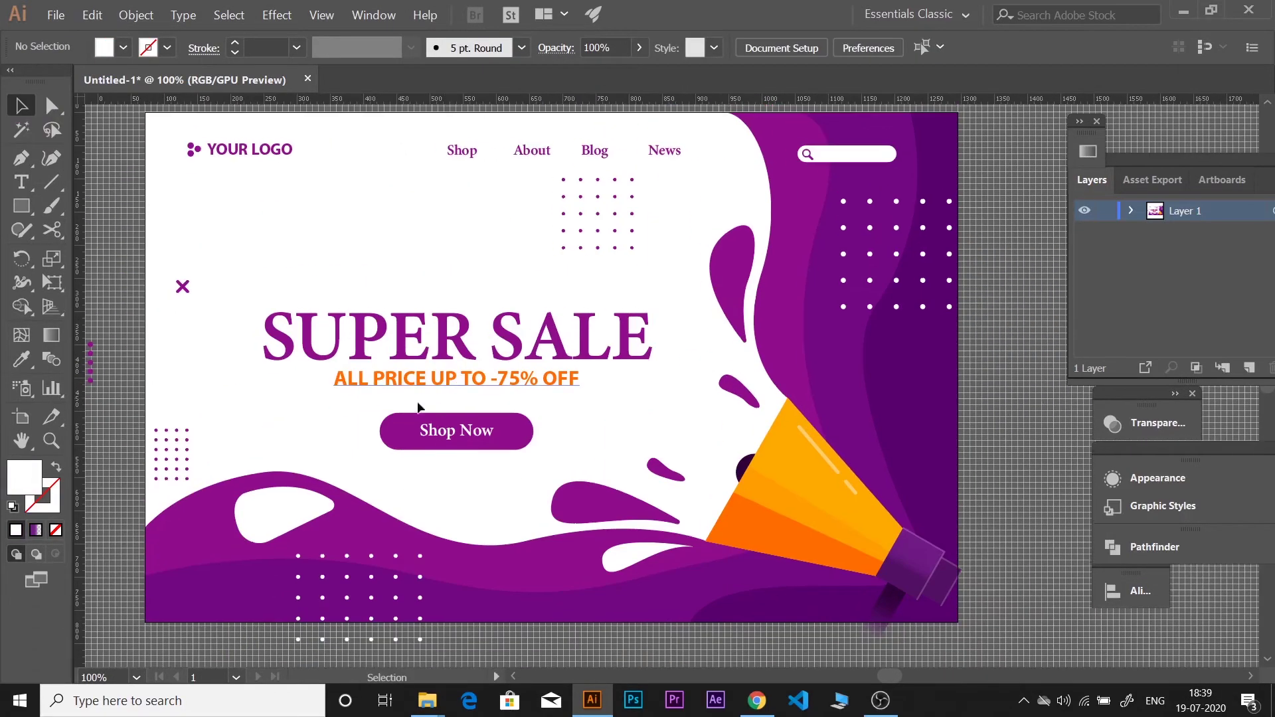
- Make the Shop Now button's drop shadow softer and wider
left_click(418, 406)
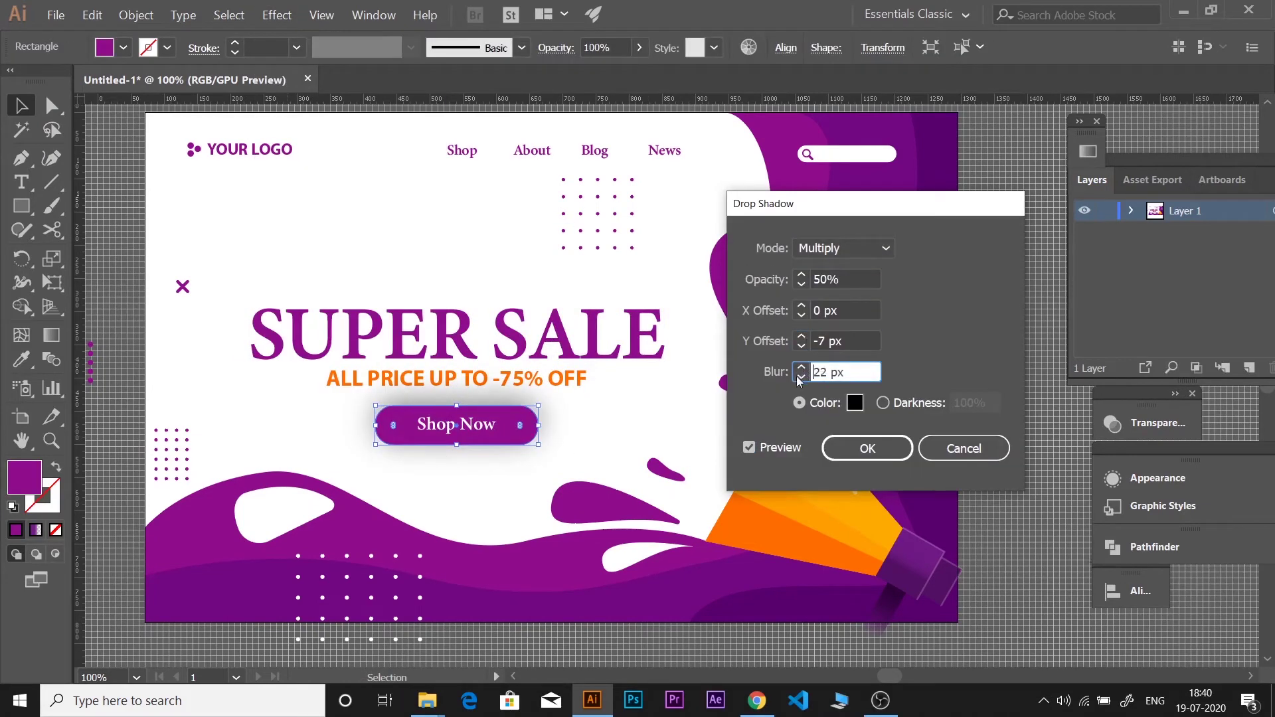
left_click(801, 367)
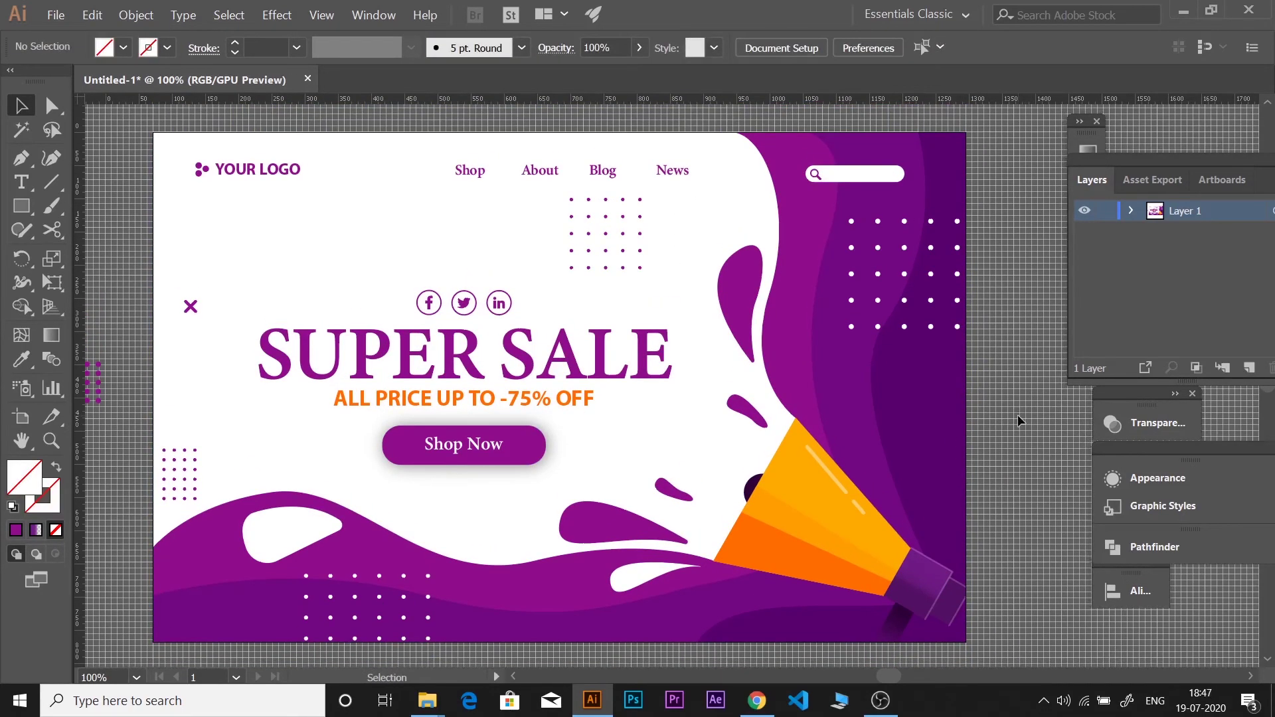
- Scatter copies of the small X around the banner and clip the artwork to the artboard
left_click(191, 306)
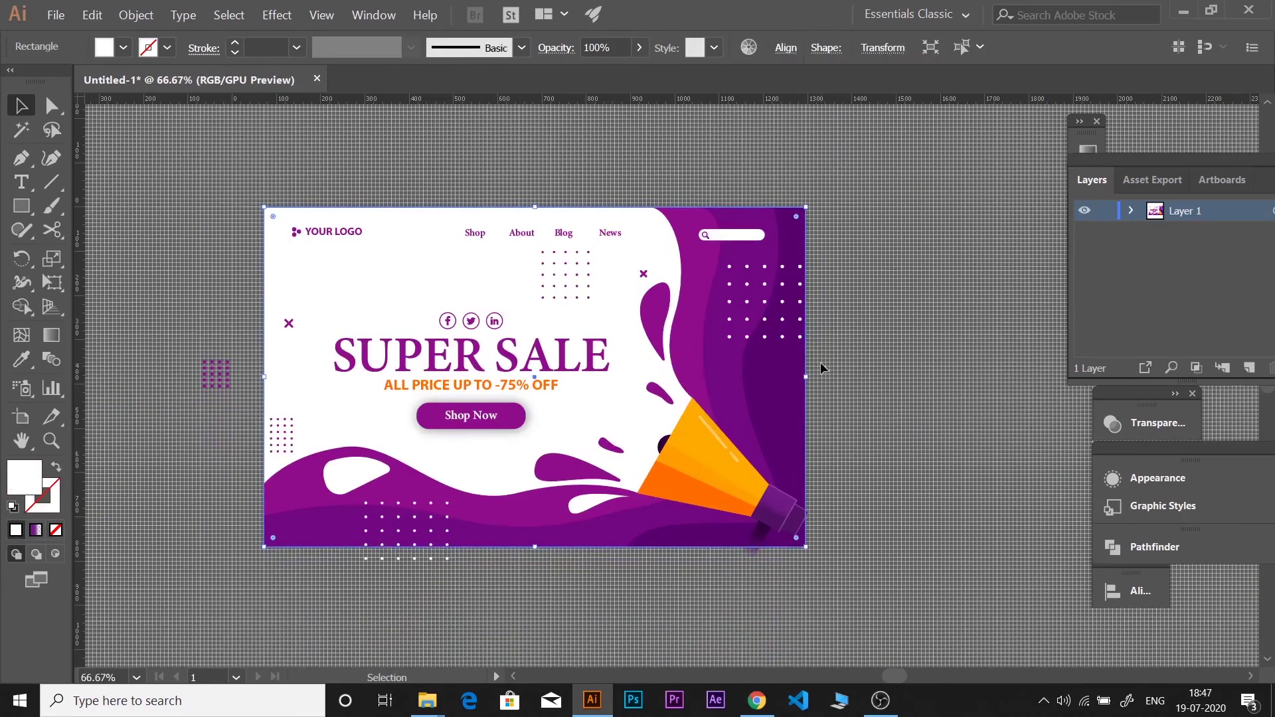
left_click(821, 368)
key("ctrl+1")
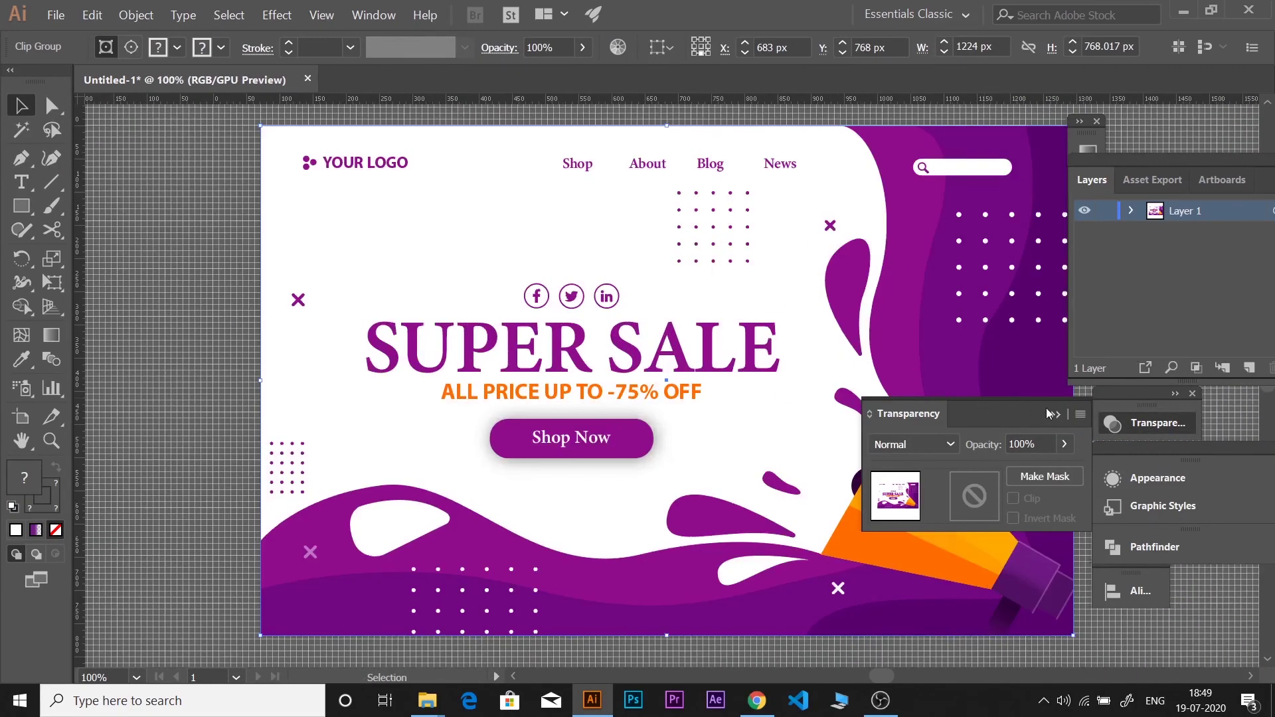
left_click(1055, 414)
left_click_drag(1123, 429, 1025, 425)
left_click(1026, 429)
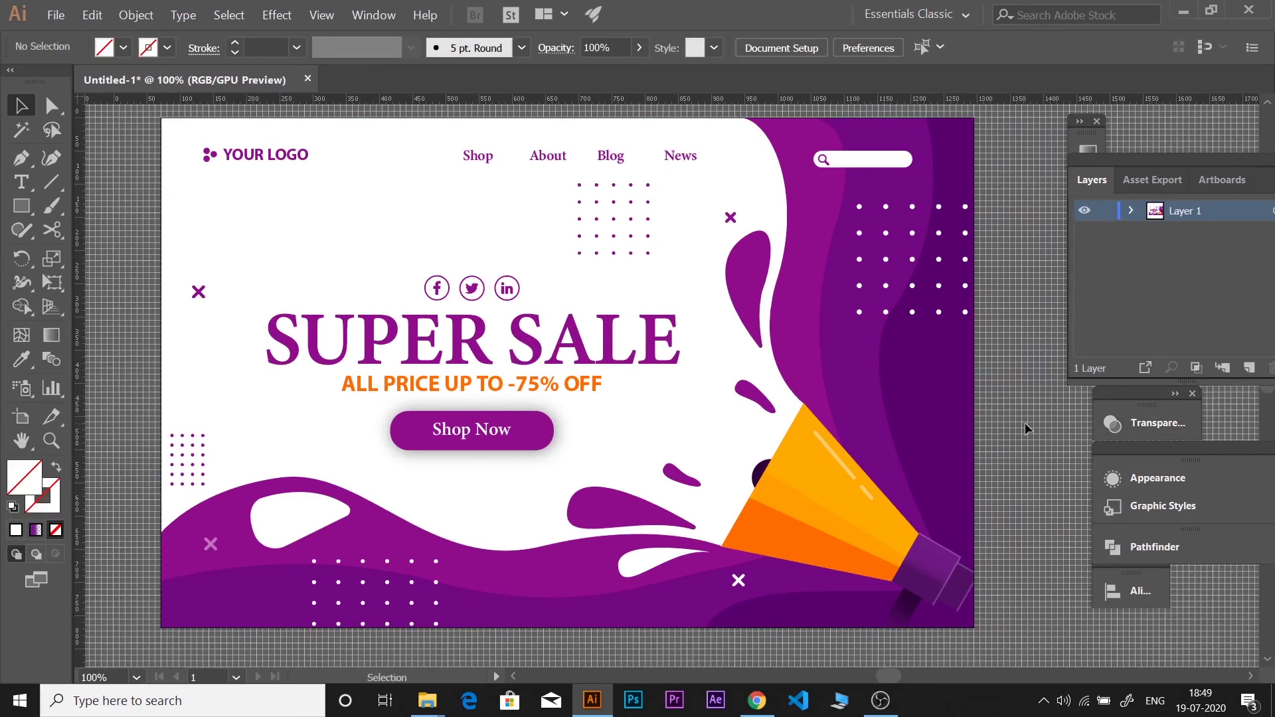